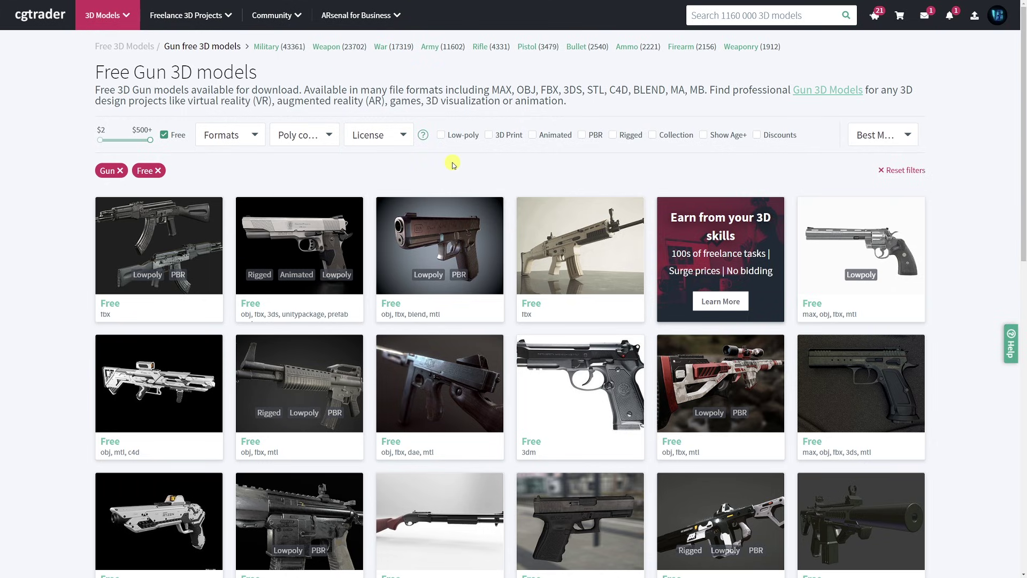
Filter the free gun models to low-poly ones and browse the resulting models.
left_click(442, 135)
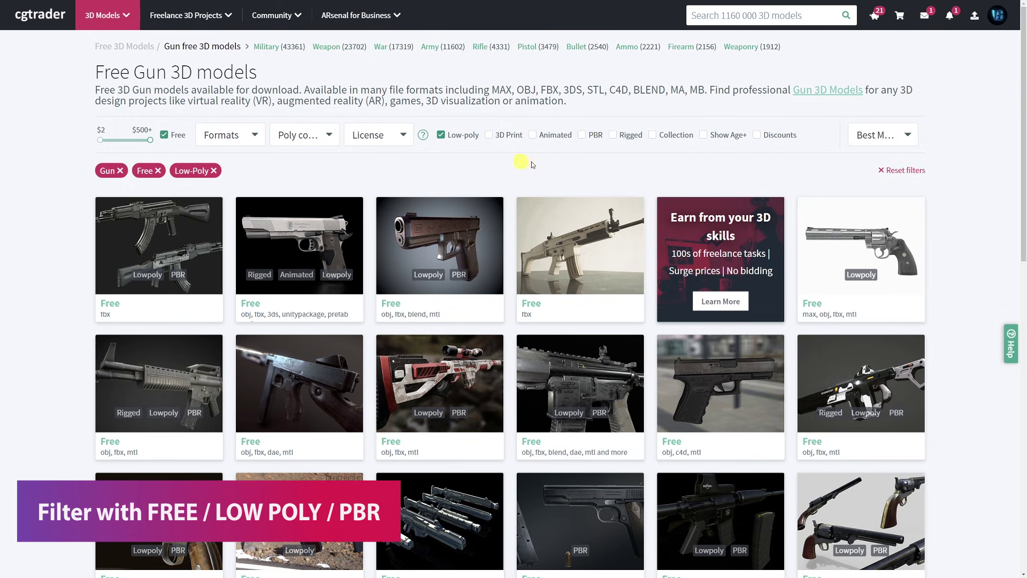
scroll(407, 299, "down", 3)
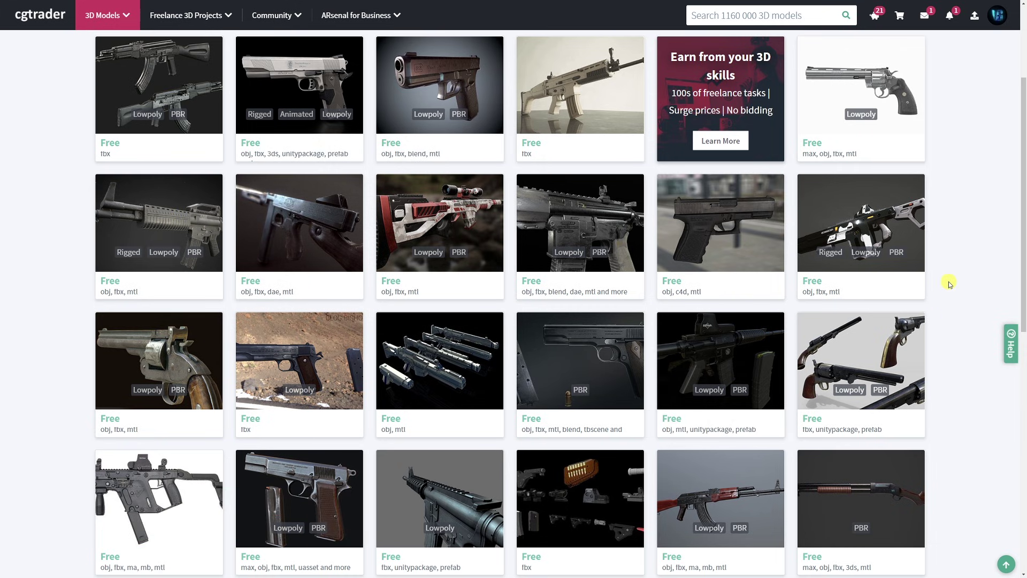
scroll(945, 282, "down", 2)
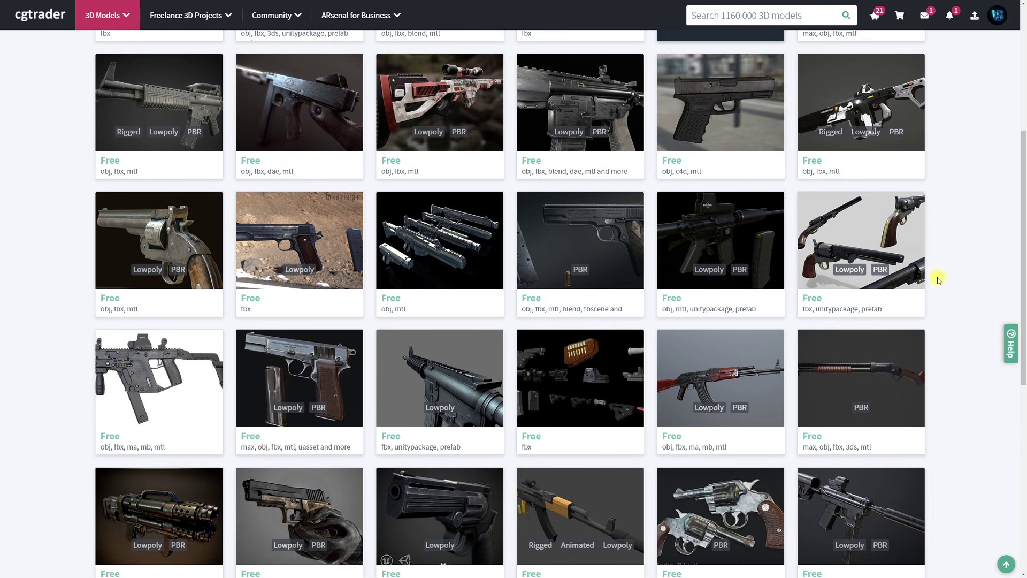
scroll(938, 278, "up", 2)
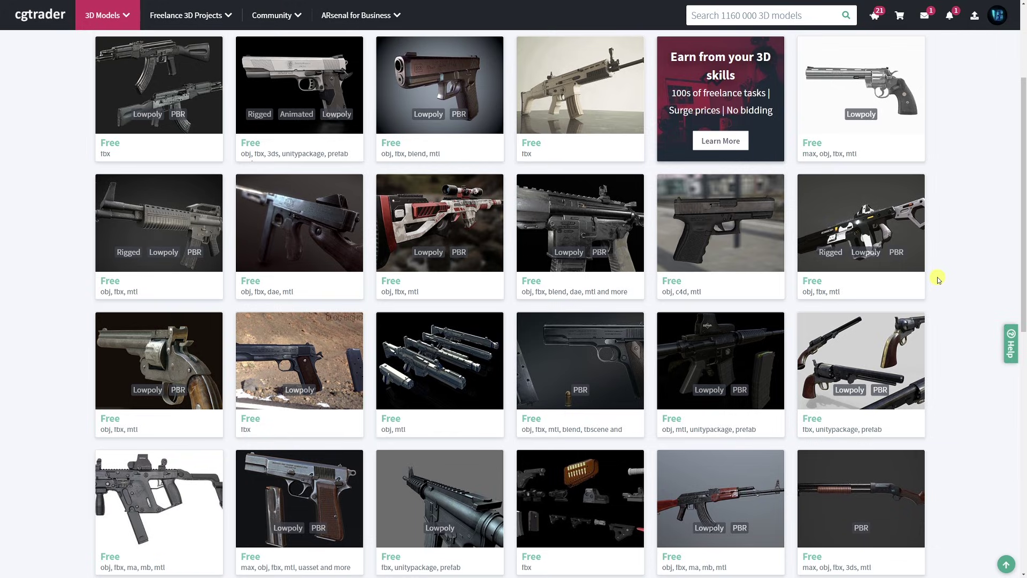
Open the Thompson Submachine Gun model page and check its description for the MetallicSmoothness texture.
mouse_move(278, 214)
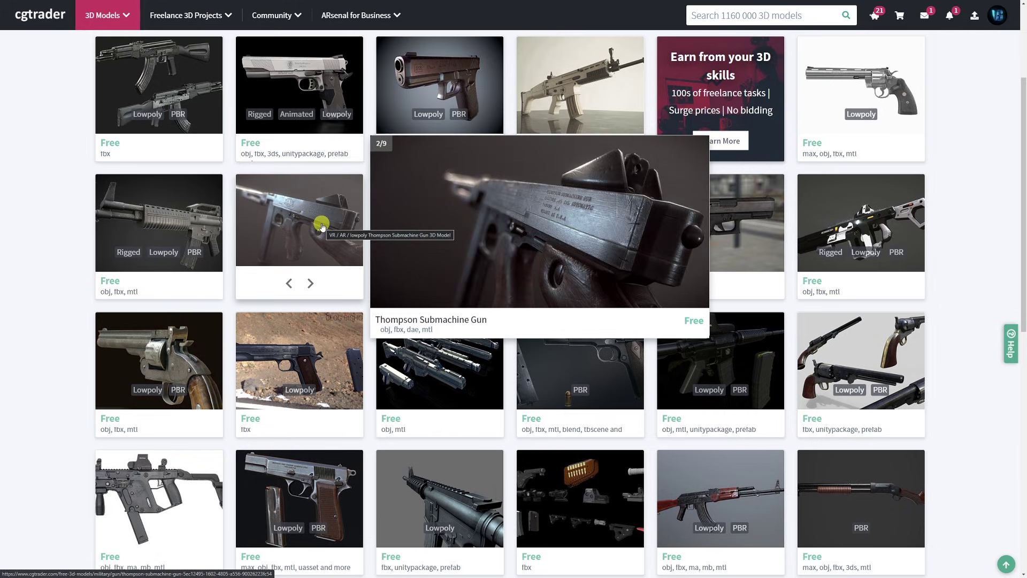
left_click(321, 227)
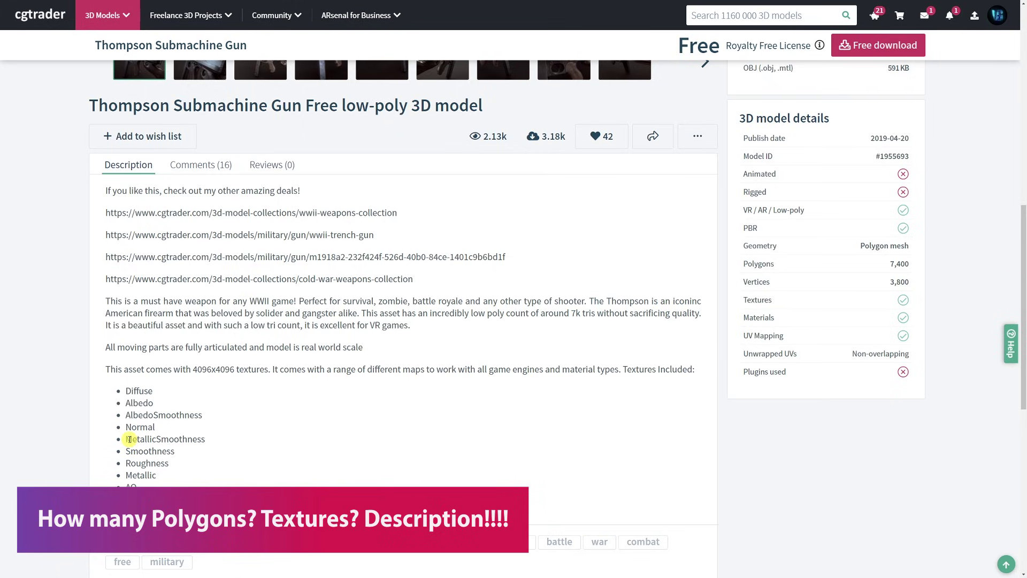
left_click_drag(129, 440, 209, 441)
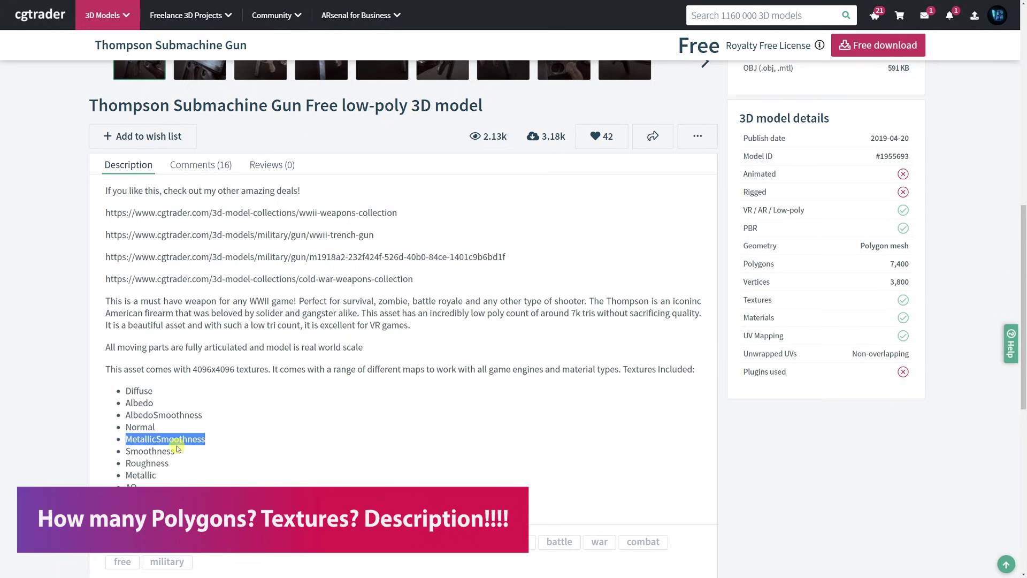
left_click(196, 460)
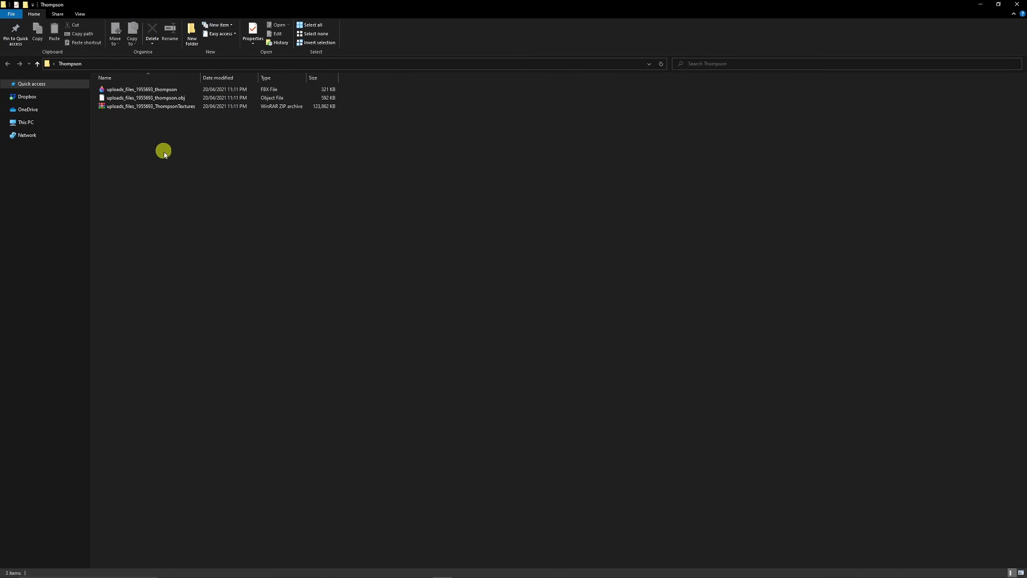
Extract the uploads_files_1955693_ThompsonTextures archive directly into the Thompson folder.
left_click(171, 106)
left_click(165, 90)
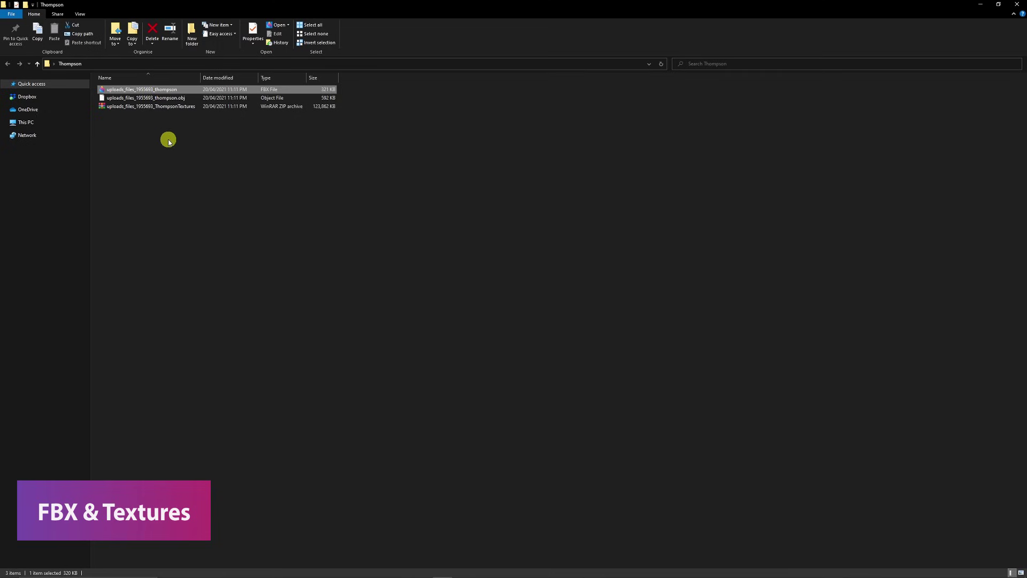
left_click(166, 107)
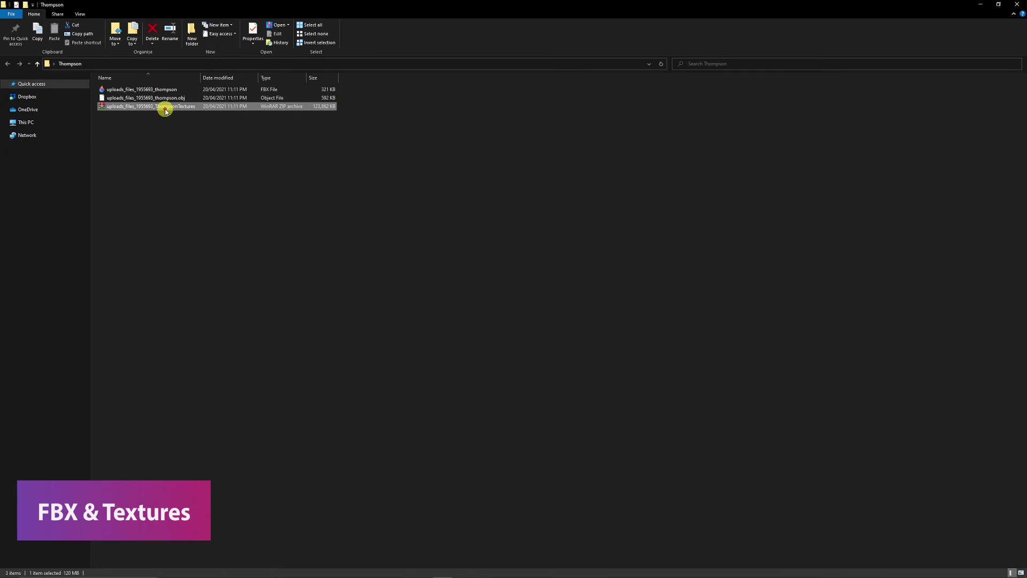
right_click(130, 107)
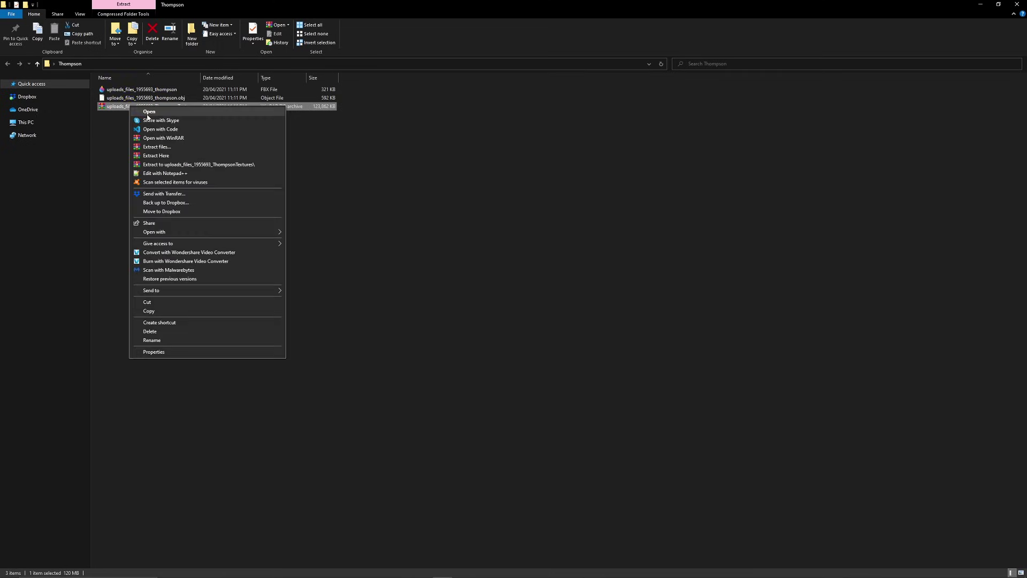
left_click(175, 156)
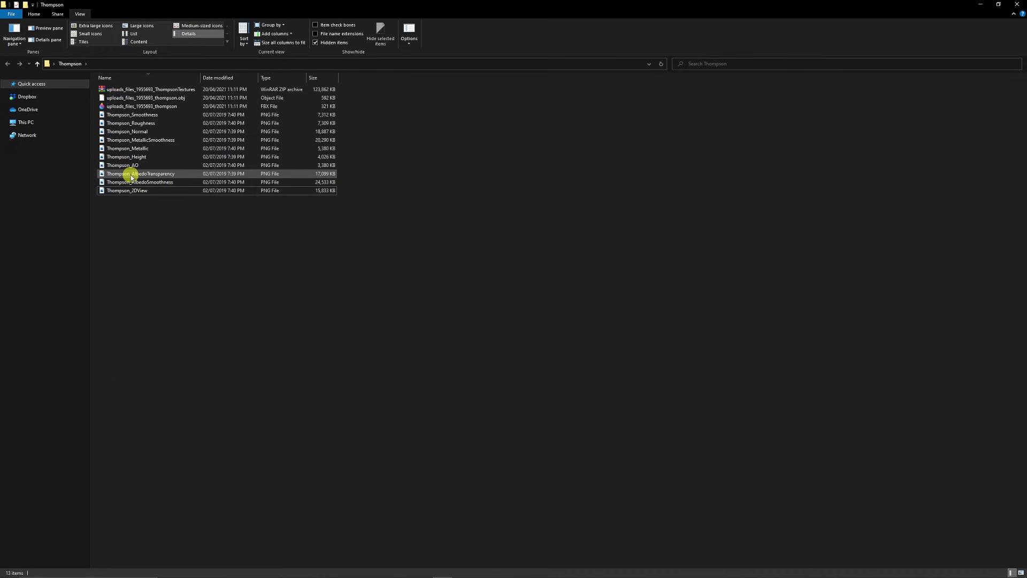
Open the Thompson_Metallic and Thompson_Roughness textures from the Thompson folder together in Photoshop.
mouse_move(144, 174)
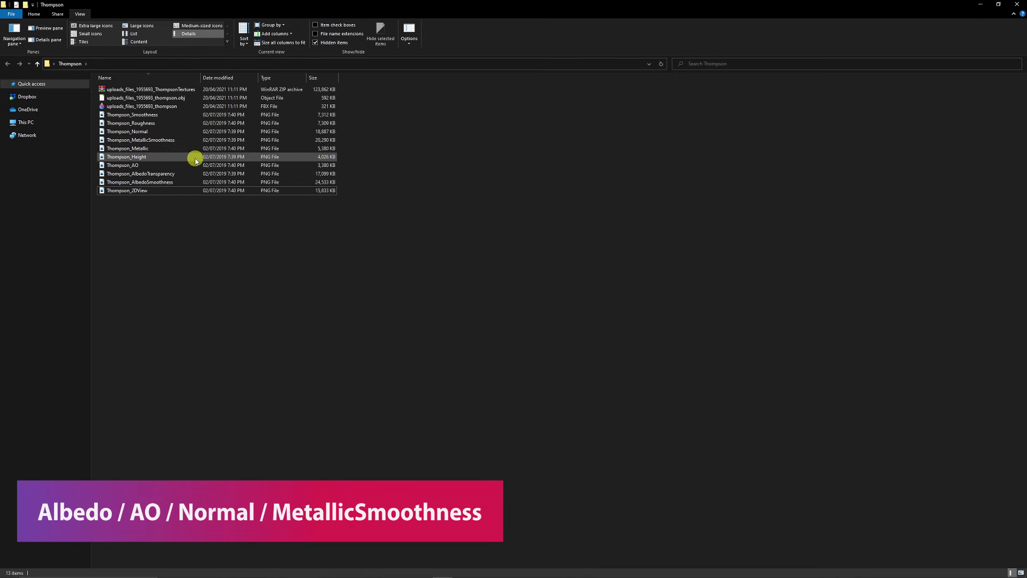
left_click(142, 148)
left_click(153, 124)
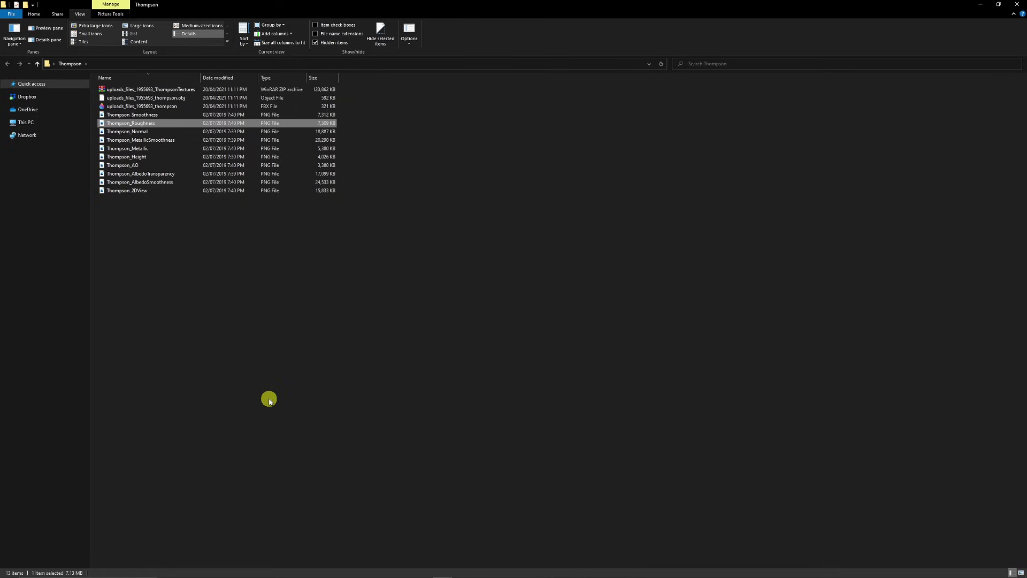
left_click(146, 148)
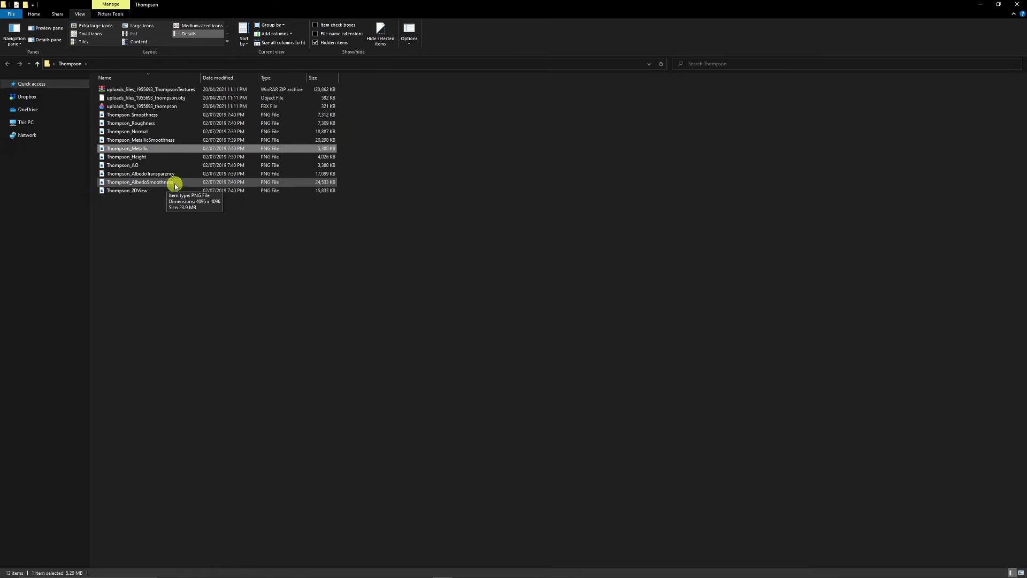
left_click(145, 124, "ctrl")
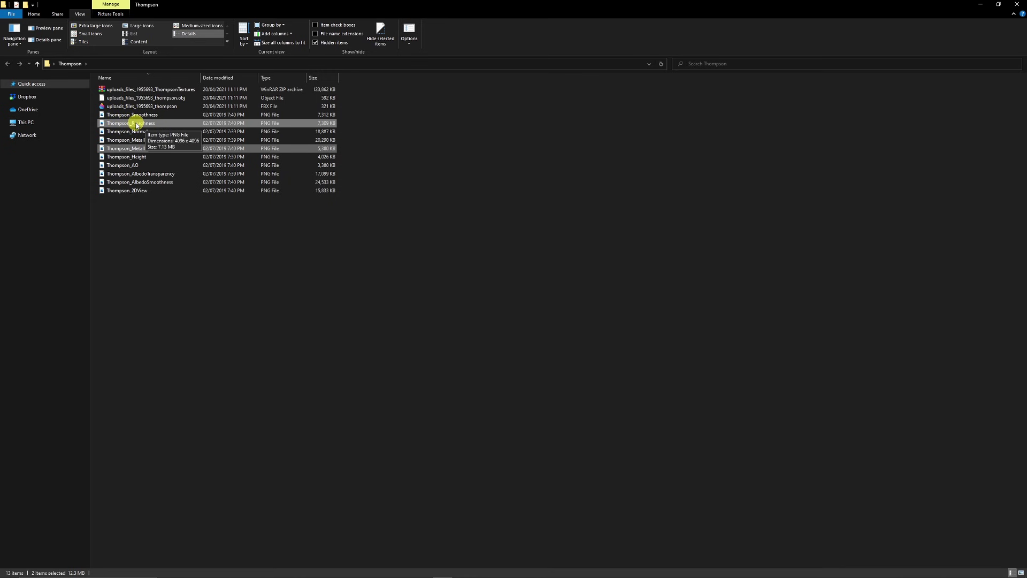
left_click_drag(137, 124, 310, 360)
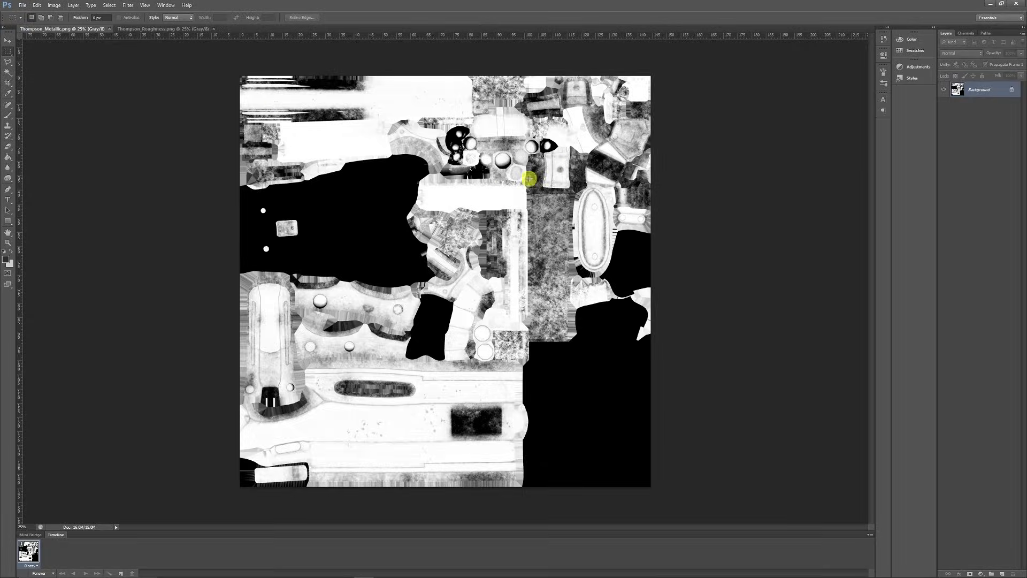
Convert the Thompson_Metallic background into a regular layer and add a layer mask to it.
double_click(998, 91)
key("Return")
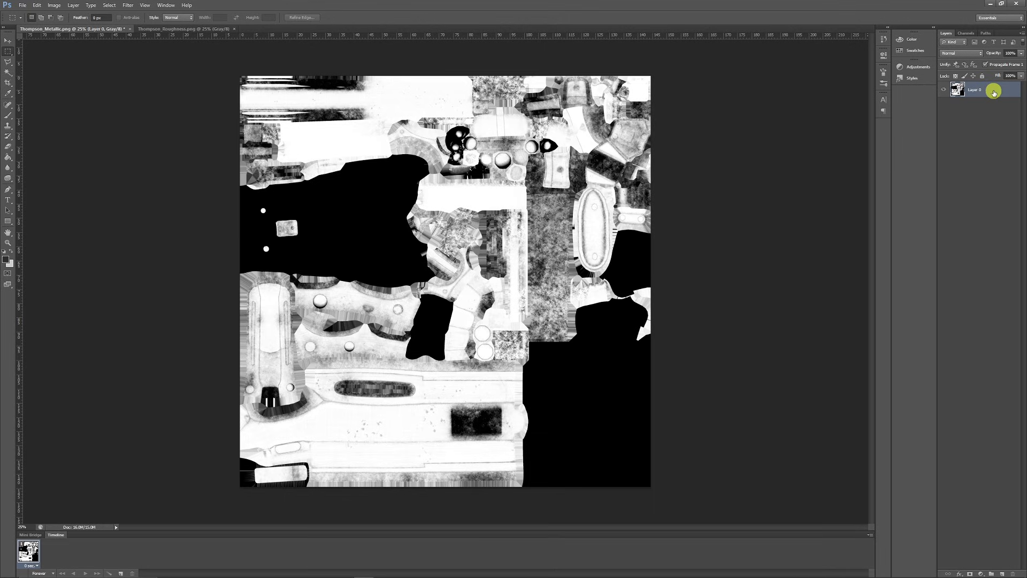
left_click(73, 5)
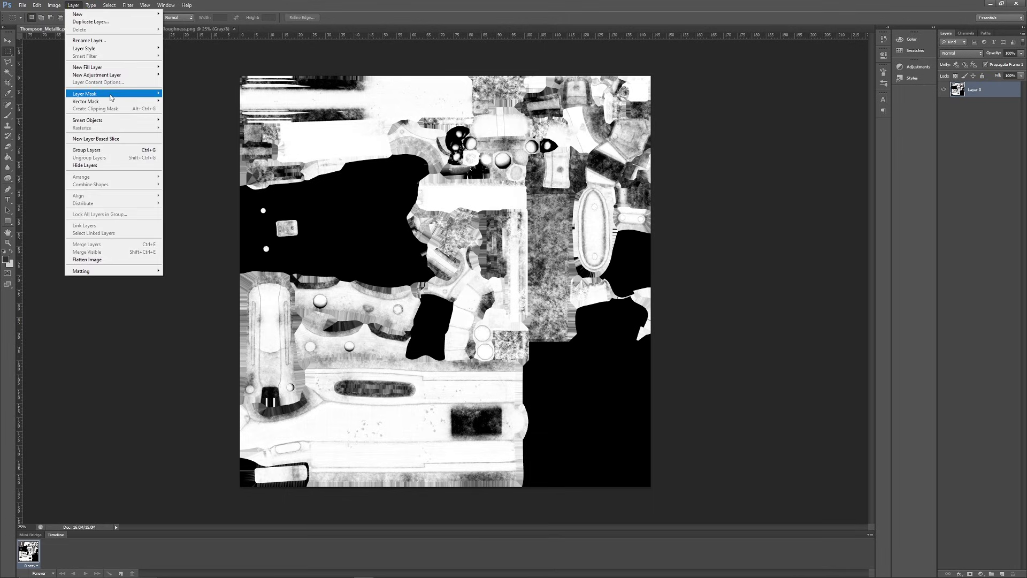
mouse_move(110, 98)
left_click(206, 122)
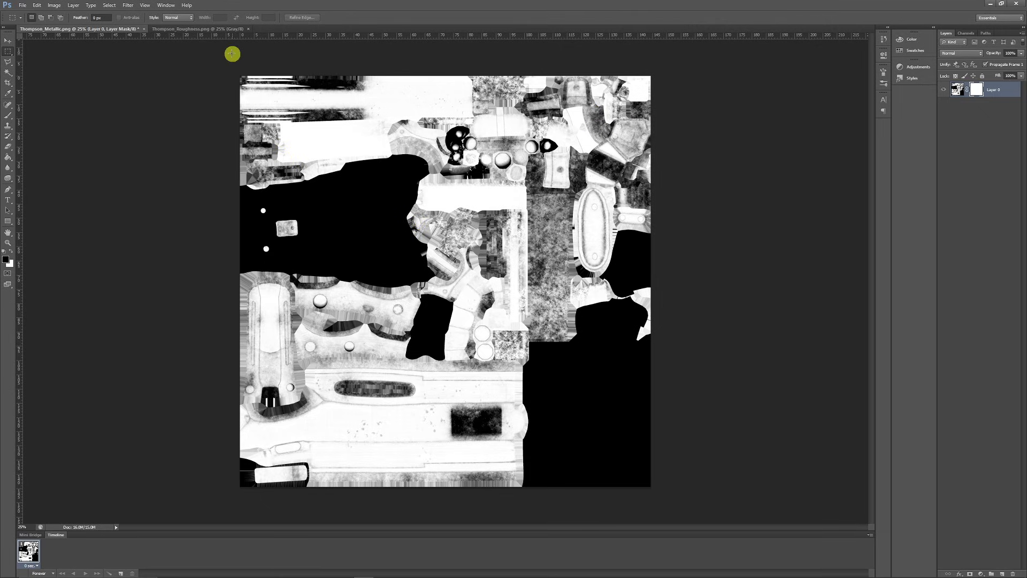
Convert the Thompson_Roughness background into a regular layer and invert its tones.
left_click(208, 28)
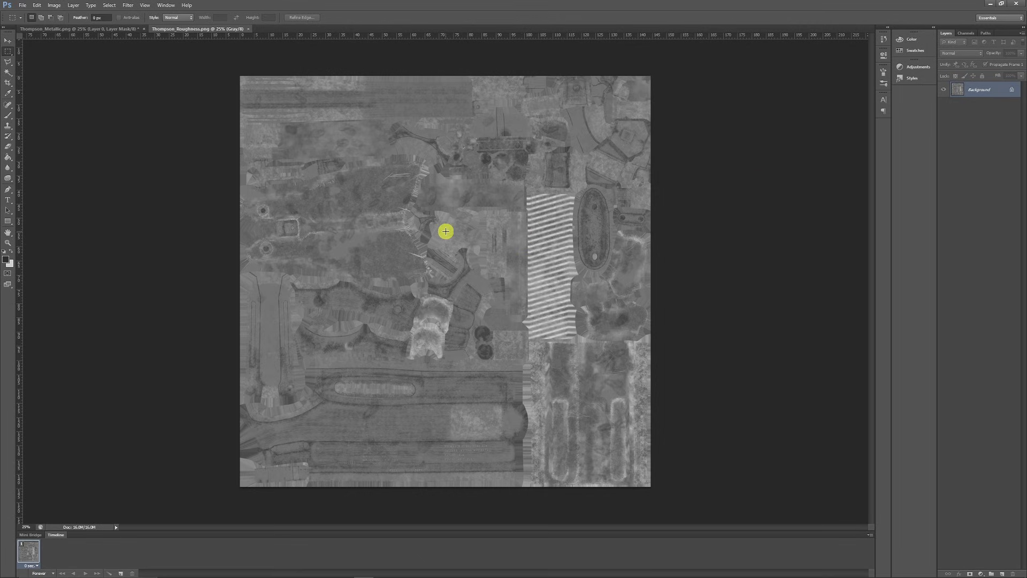
double_click(996, 96)
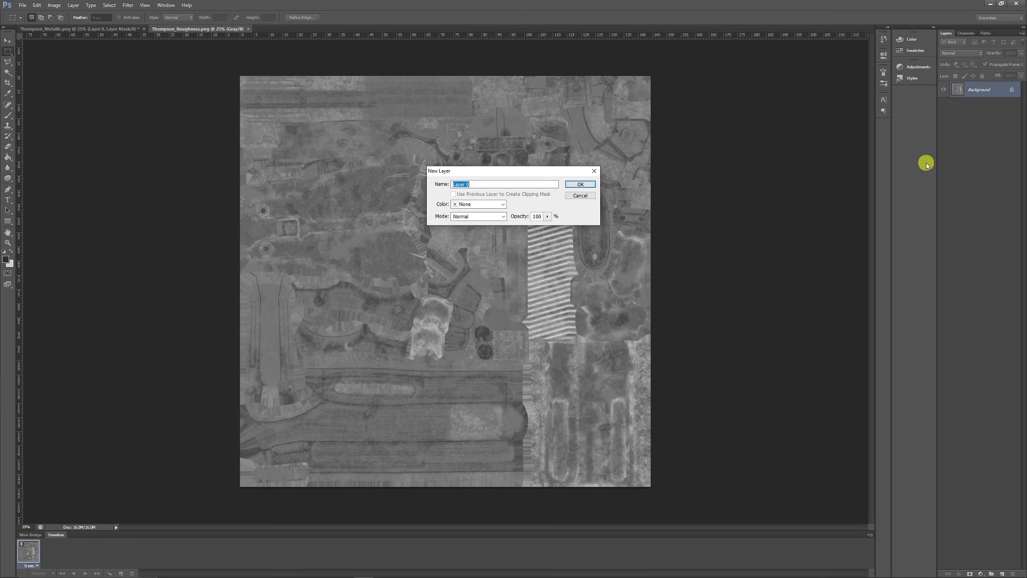
key("Return")
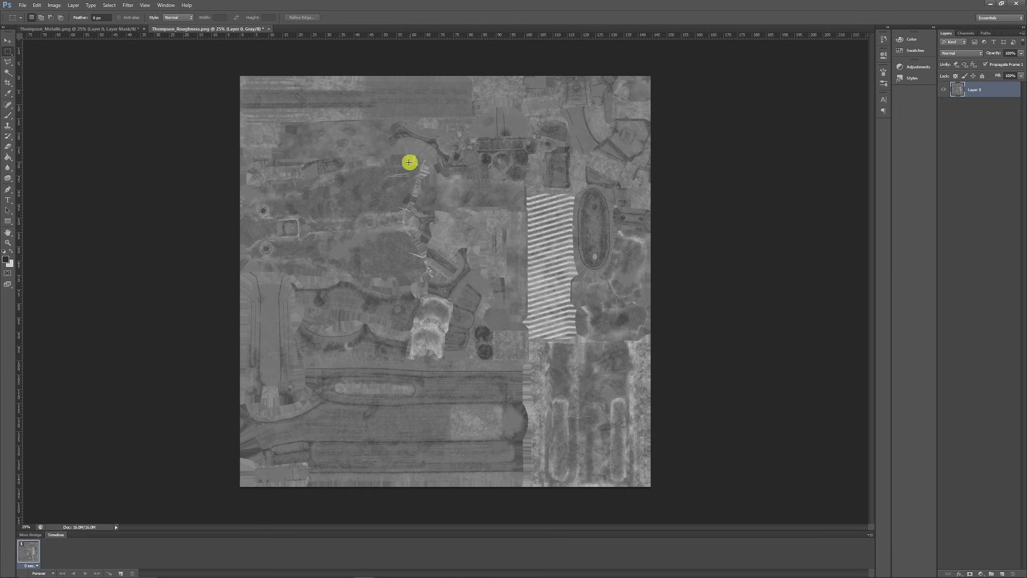
left_click(59, 9)
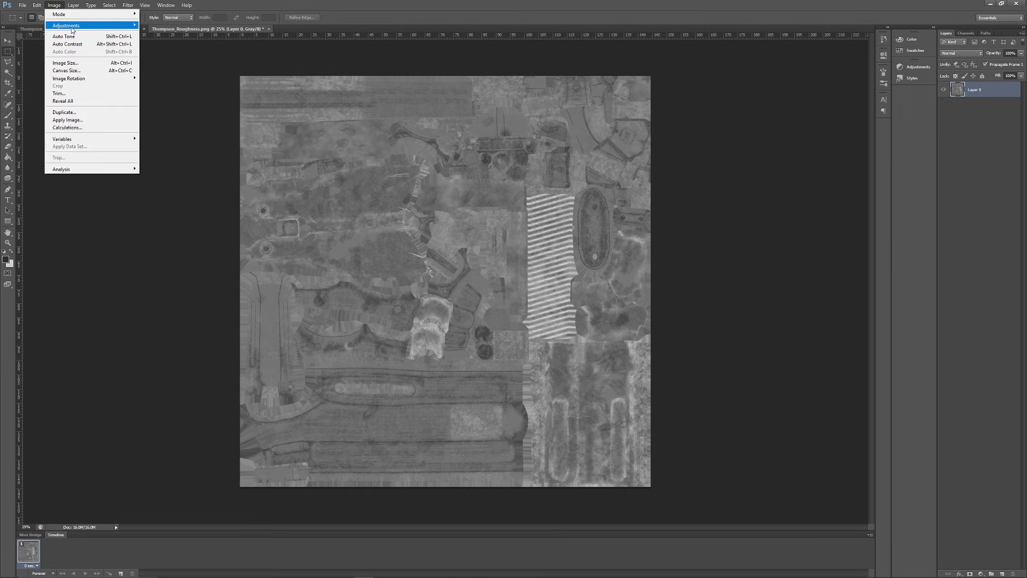
mouse_move(73, 25)
left_click(163, 116)
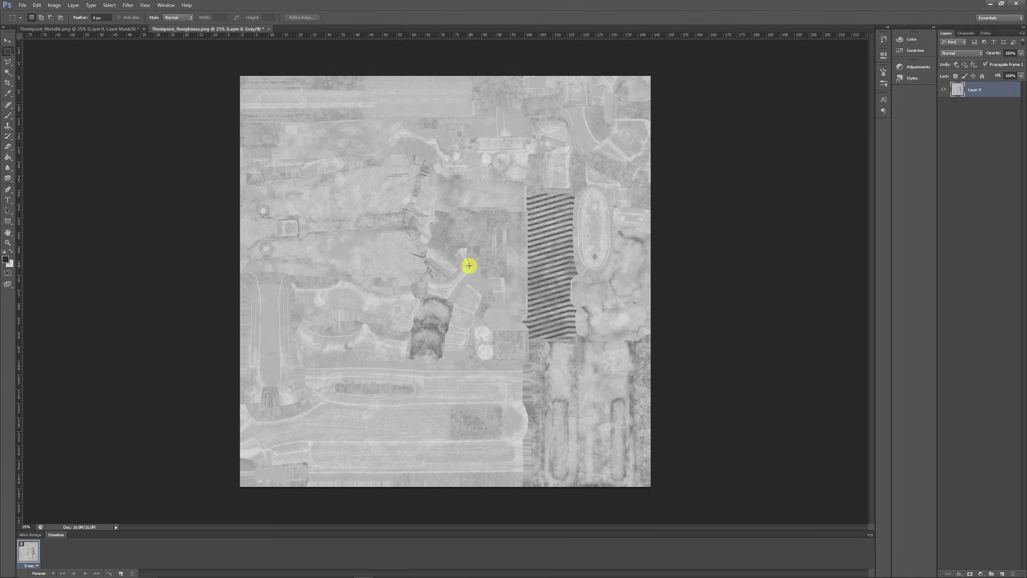
Copy the whole inverted roughness image and paste it into the layer mask channel of Thompson_Metallic.
key("ctrl+a")
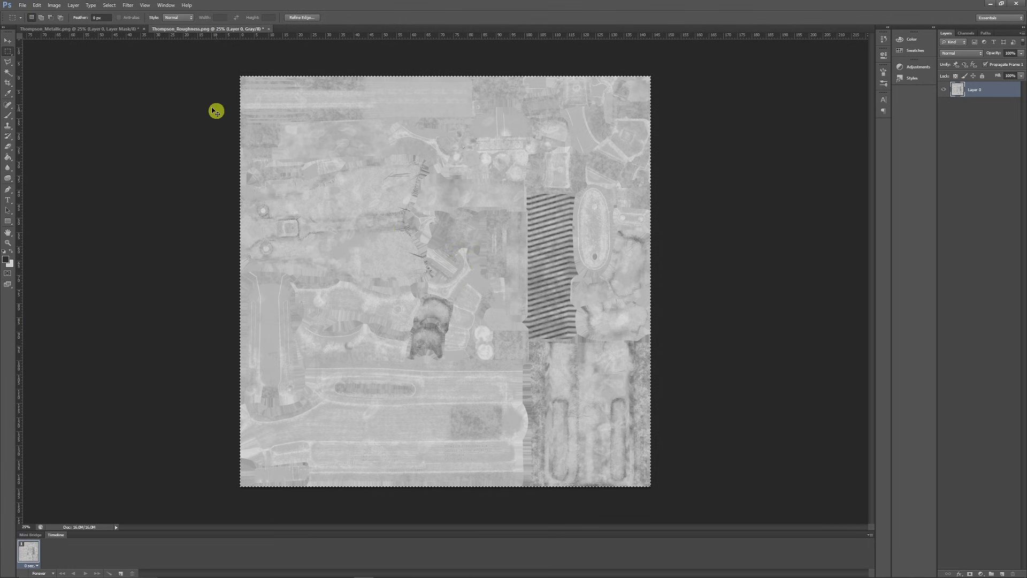
left_click(122, 30)
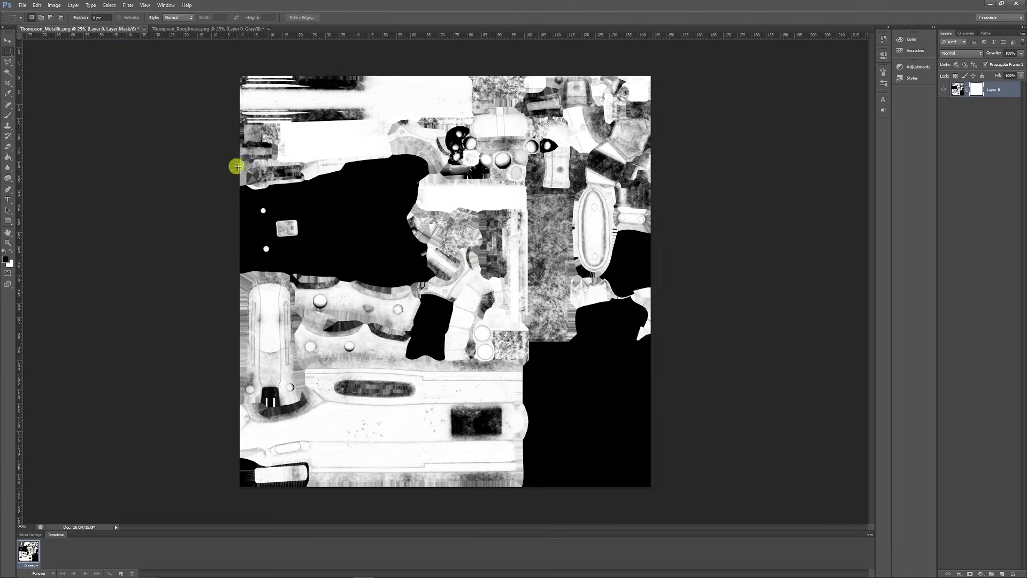
left_click(965, 34)
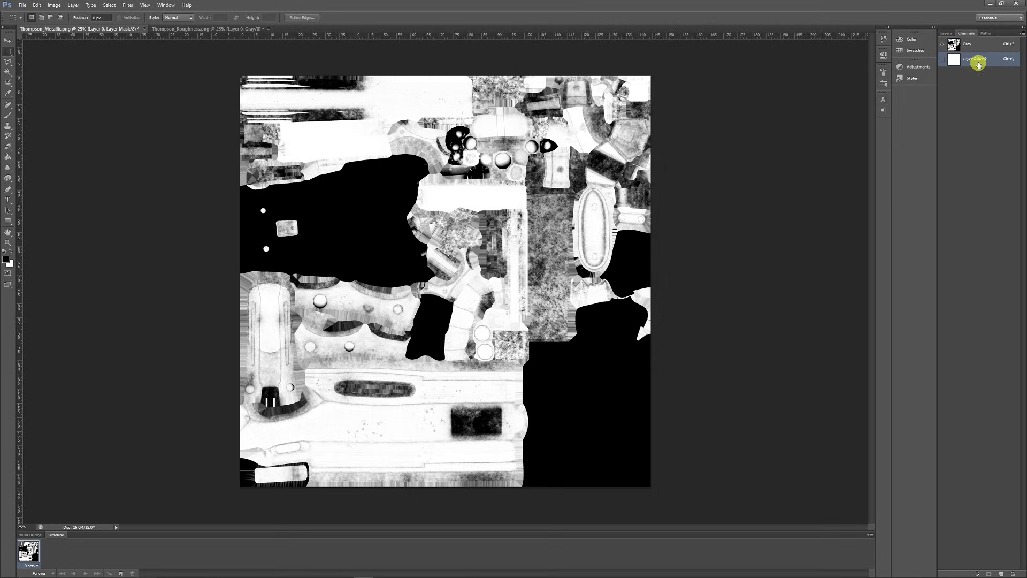
left_click(944, 61)
key("ctrl+a")
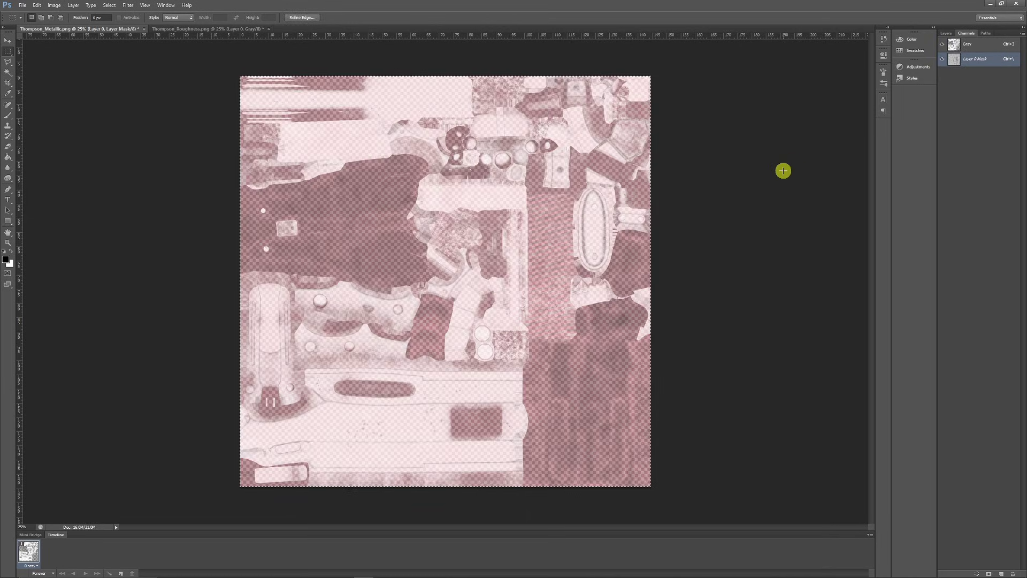
Hide the red mask overlay by making the metallic layer itself visible, and clear the selection.
left_click(946, 33)
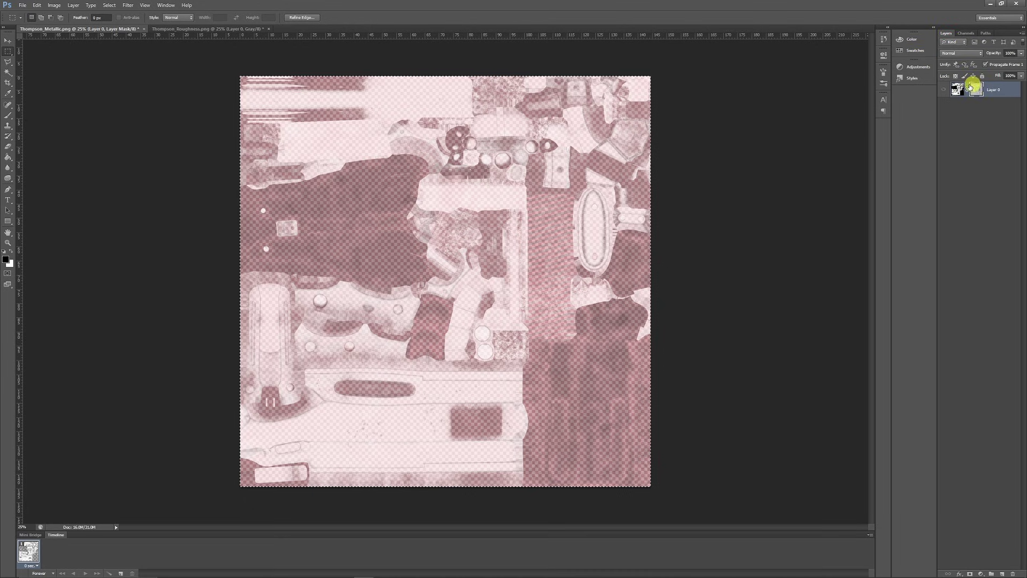
left_click(950, 90)
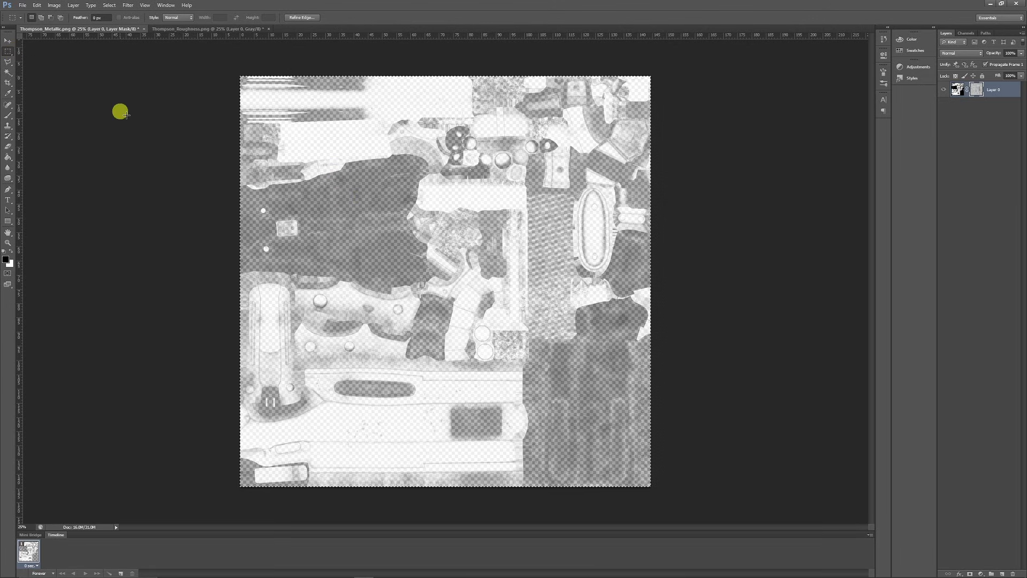
left_click(128, 114)
Save the combined texture as a PNG named Thompson_MetallicSmoothness_Final in the Thompson folder.
left_click(22, 5)
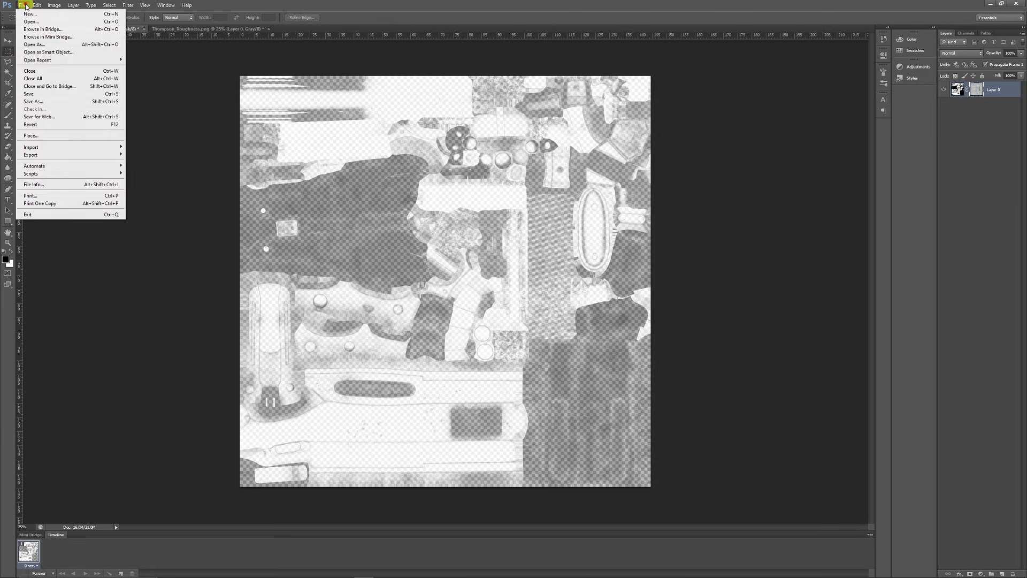
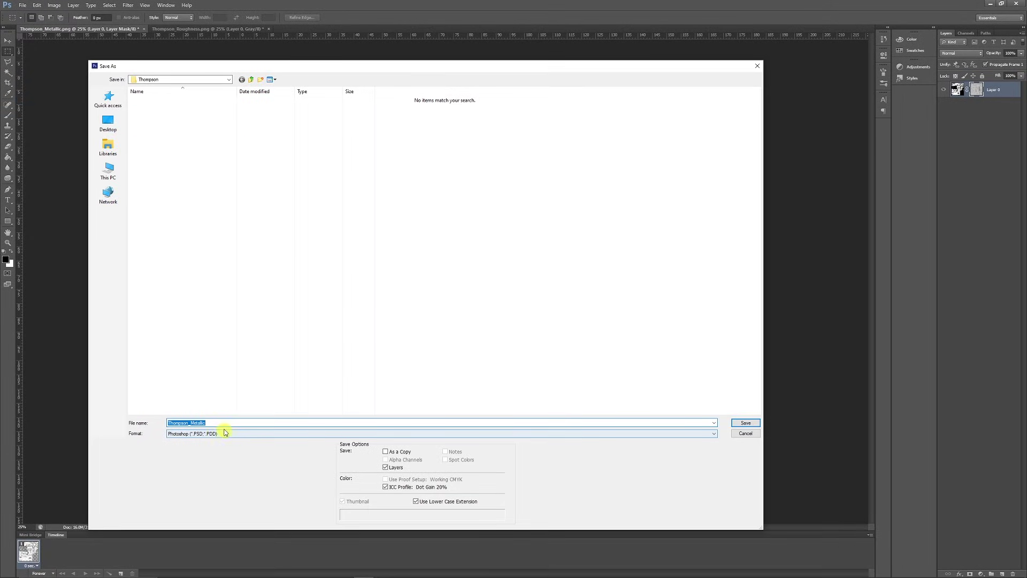
type("Smoothness_Final")
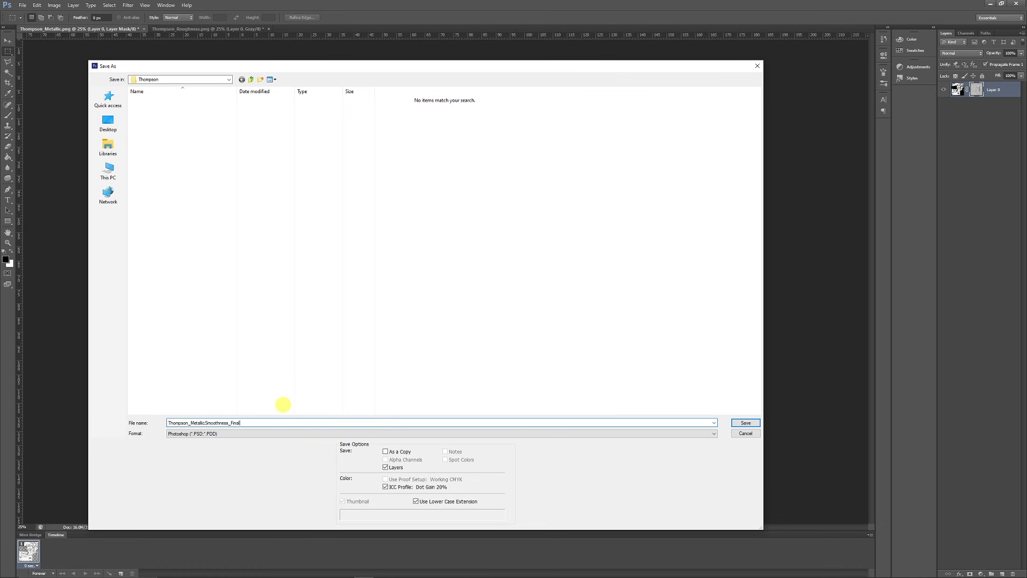
left_click(248, 434)
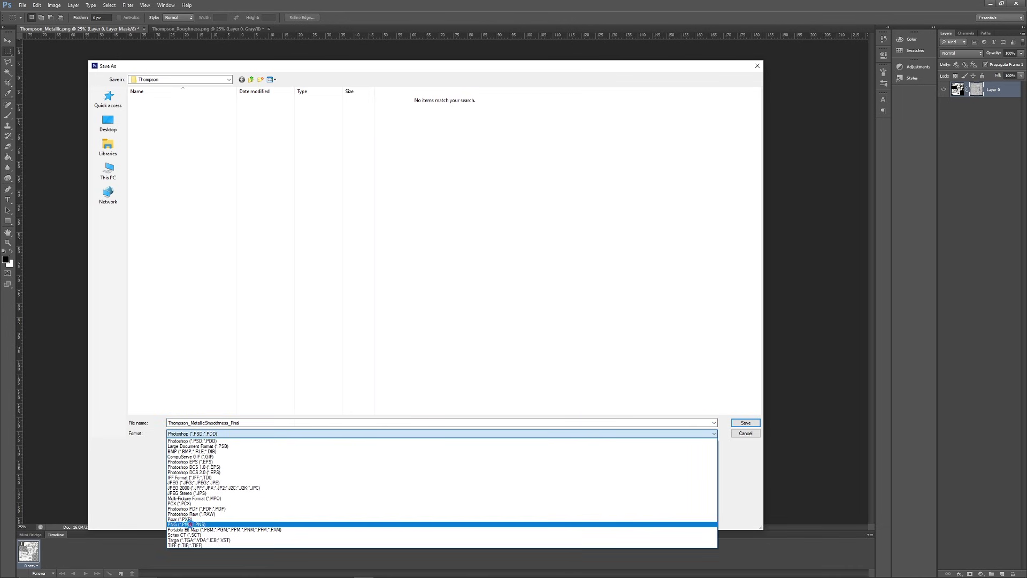
left_click(190, 524)
key("Return")
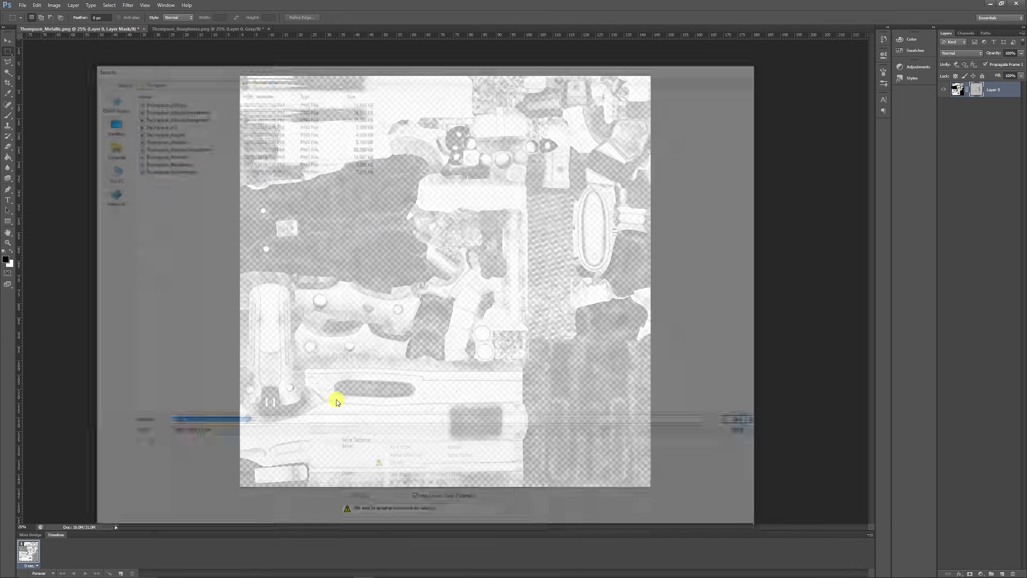
key("Return")
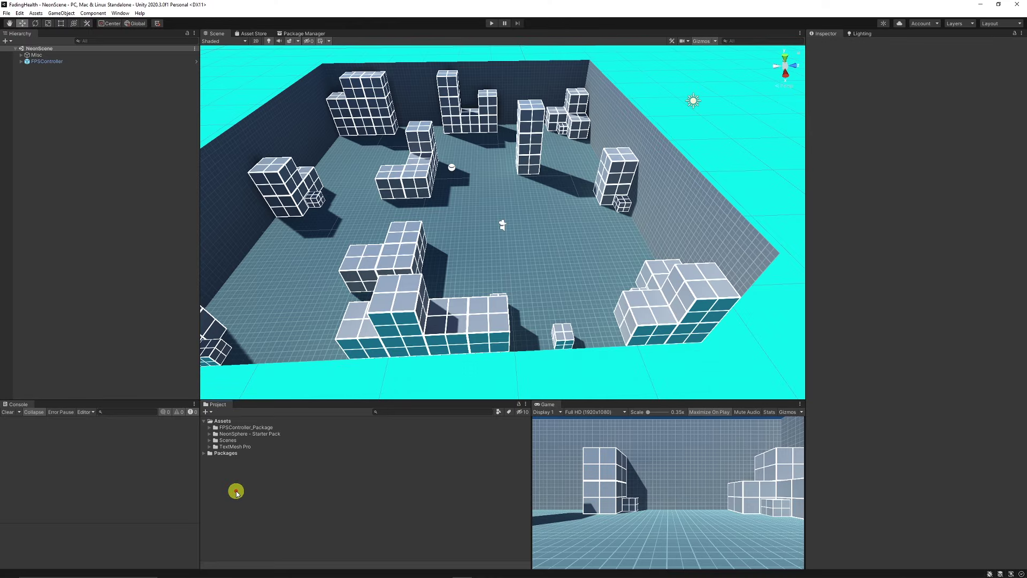
Switch to the Unity project and create a folder named Thompson inside Assets.
right_click(236, 492)
mouse_move(294, 280)
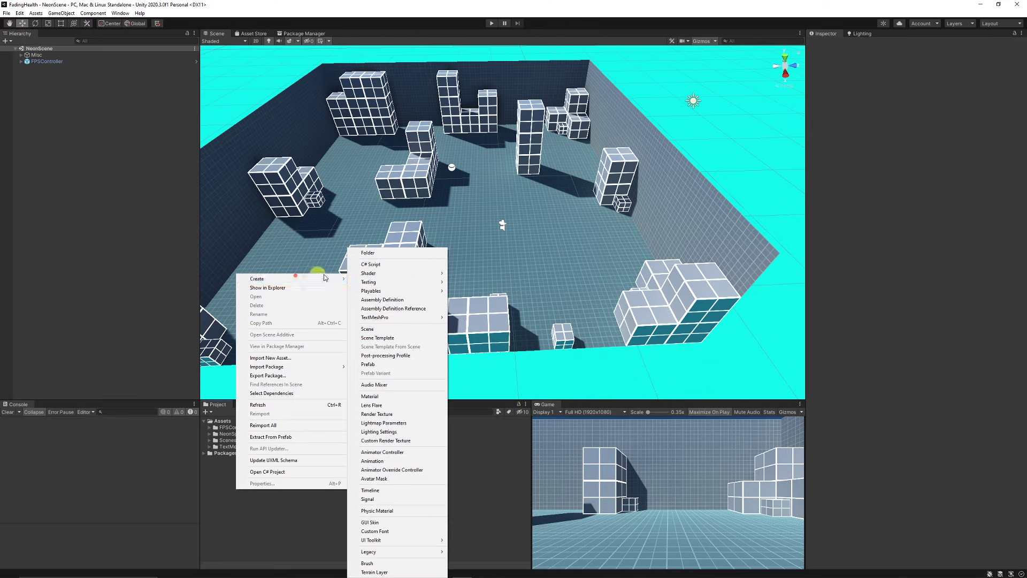
left_click(374, 257)
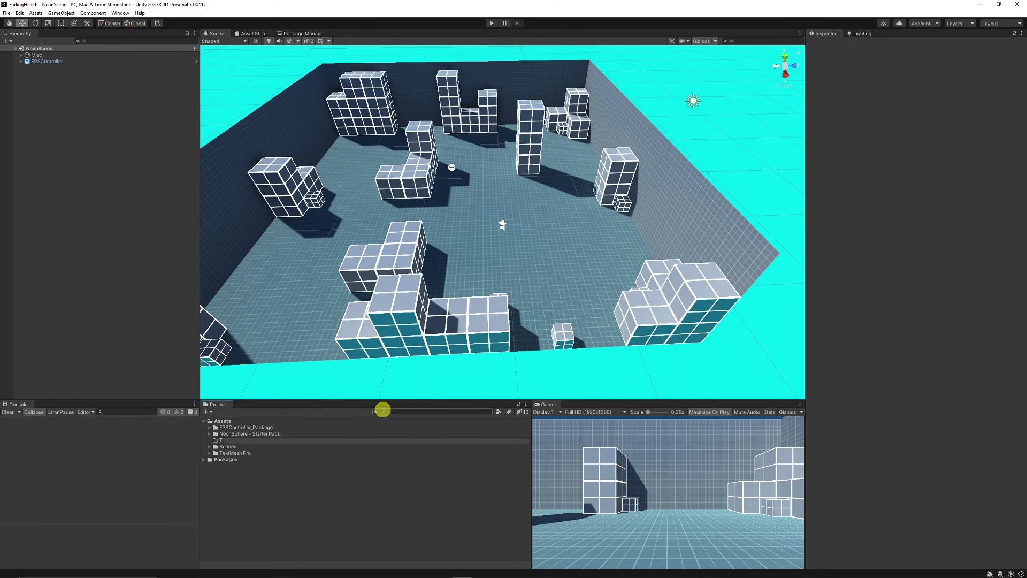
type("Thompson")
key("Return")
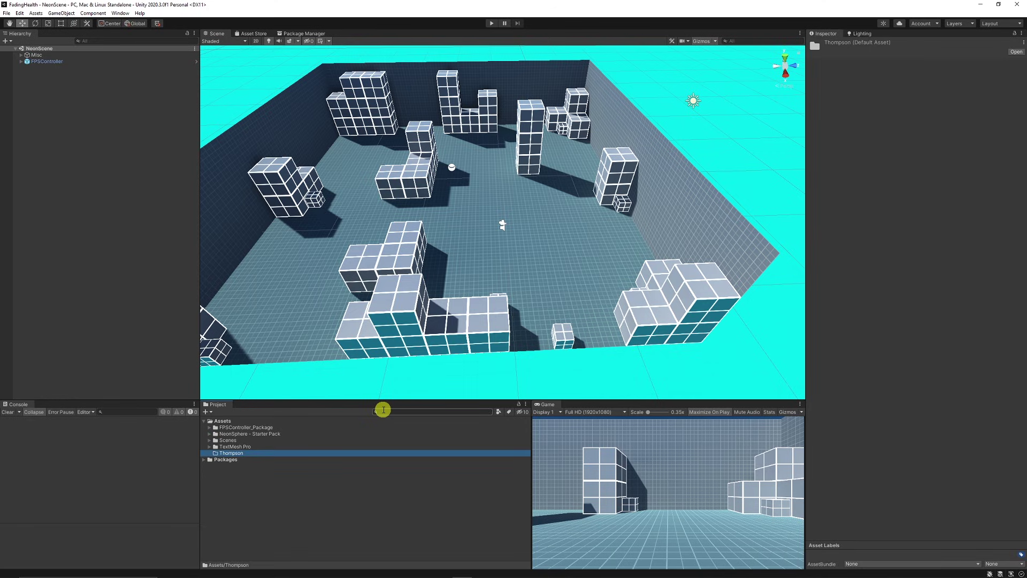
Create two subfolders named Materials and Textures inside the Thompson folder.
right_click(238, 453)
mouse_move(322, 246)
left_click(385, 244)
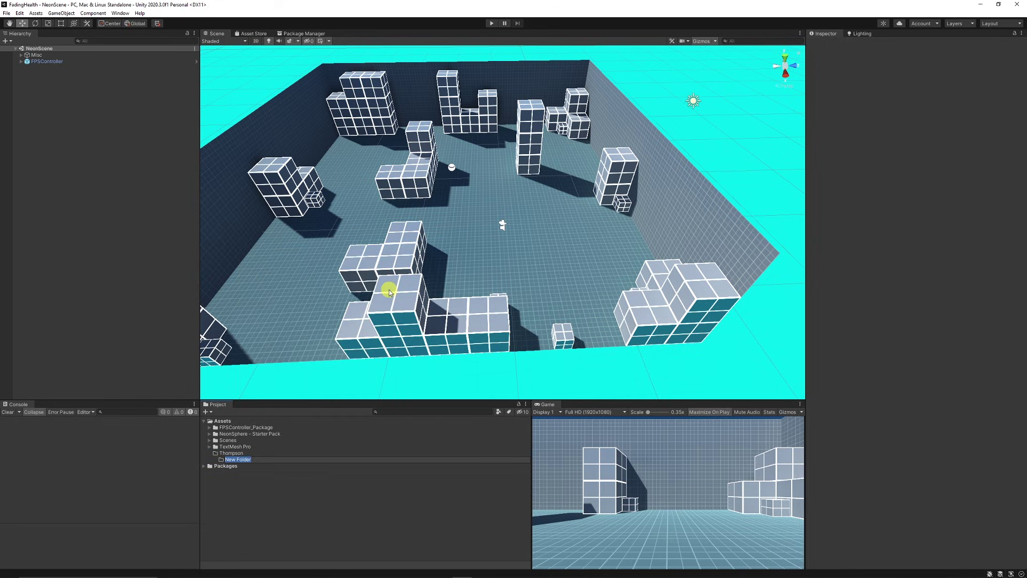
type("Materials")
key("Return")
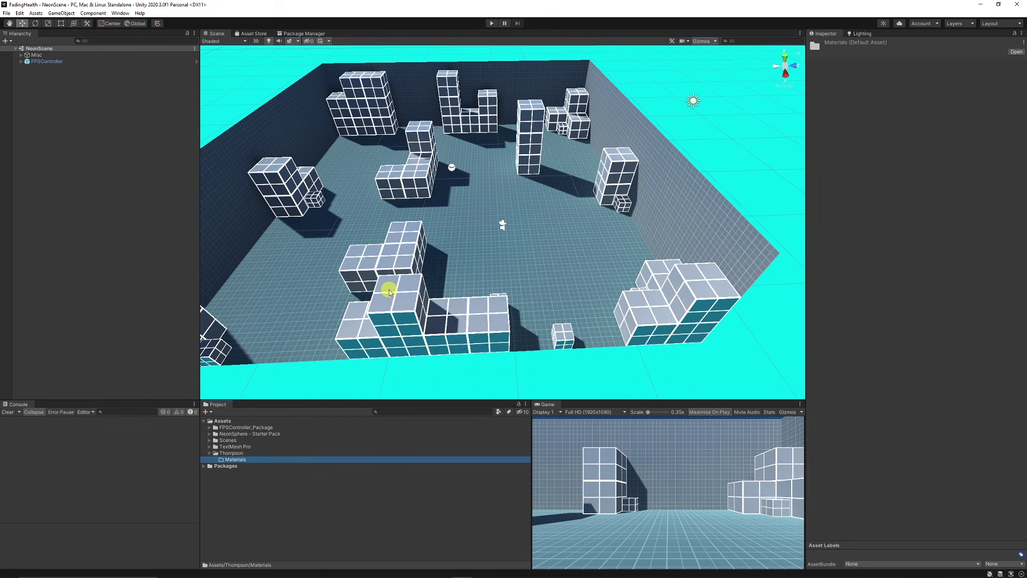
key("ctrl+shift+n")
type("Textures")
key("Return")
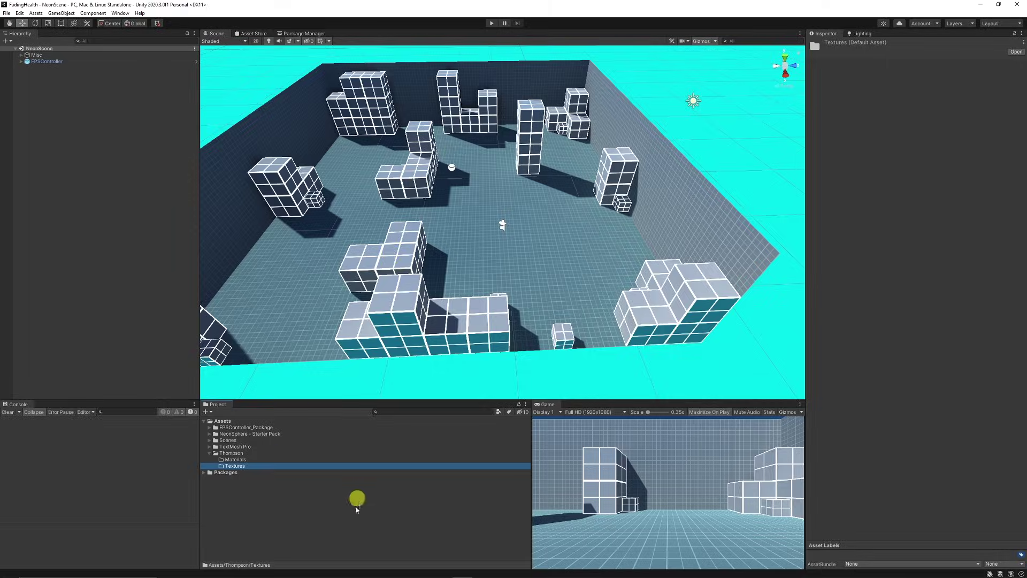
Copy the Thompson FBX and its Normal, MetallicSmoothness_Final, AO and AlbedoTransparency textures from File Explorer into Unity's Thompson folder.
left_click(399, 566)
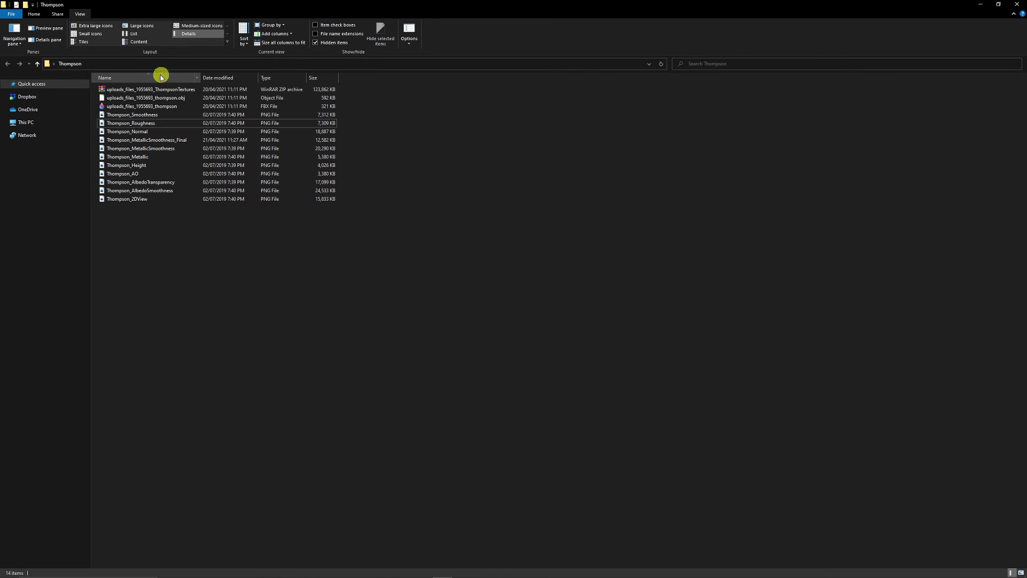
left_click(153, 107)
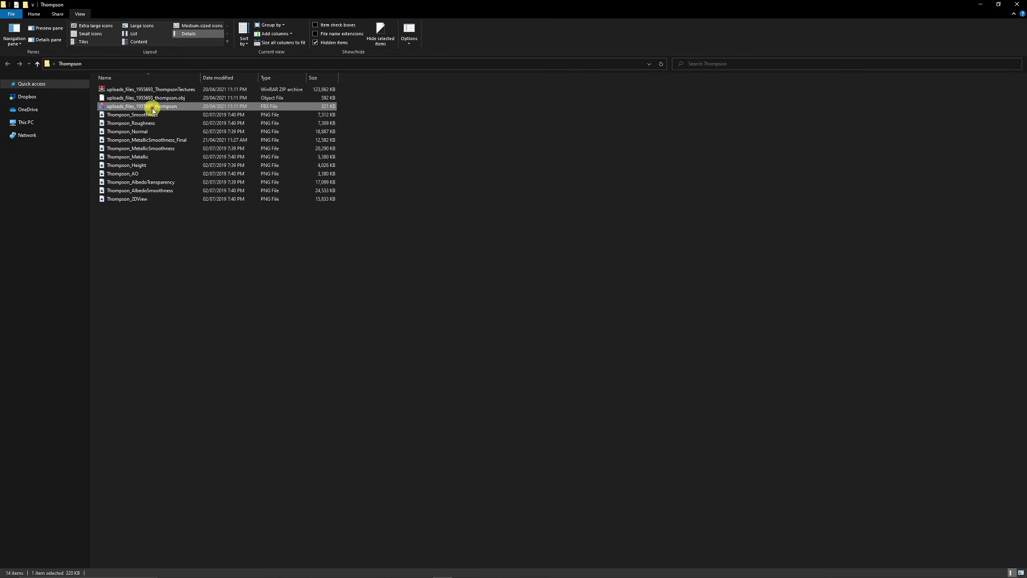
left_click(145, 132, "ctrl")
left_click(181, 142, "ctrl")
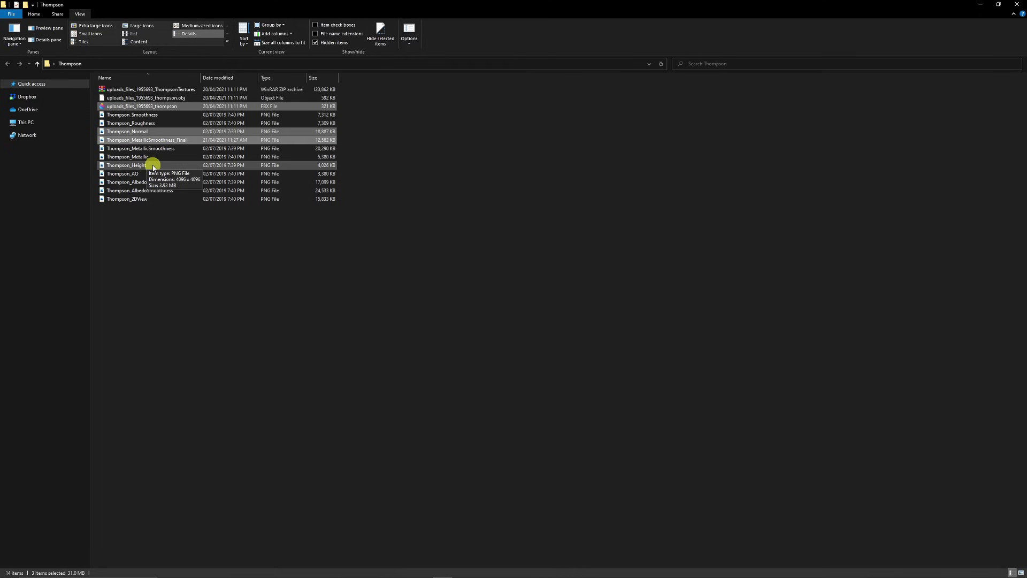
left_click(135, 173, "ctrl")
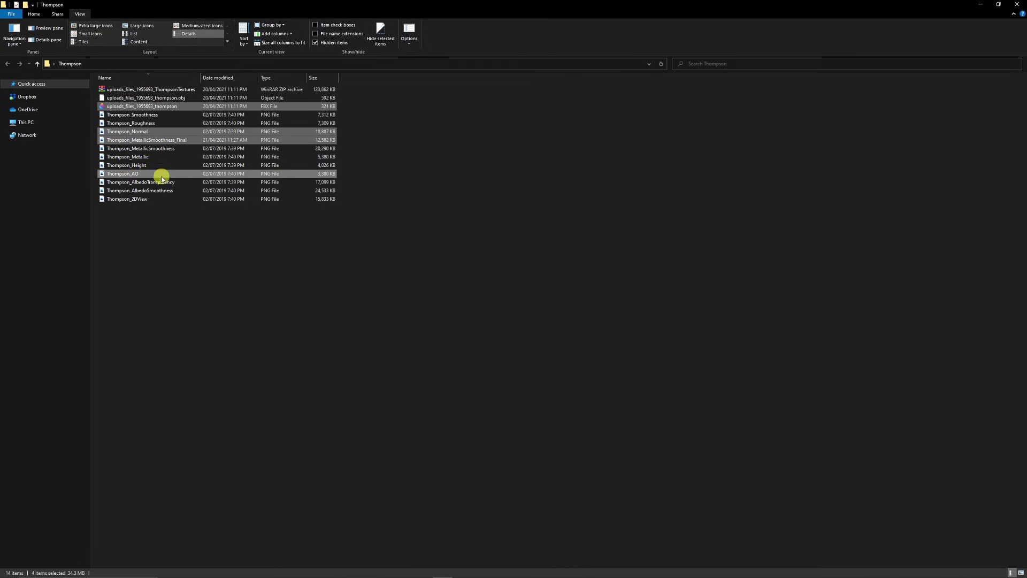
left_click(158, 182, "ctrl")
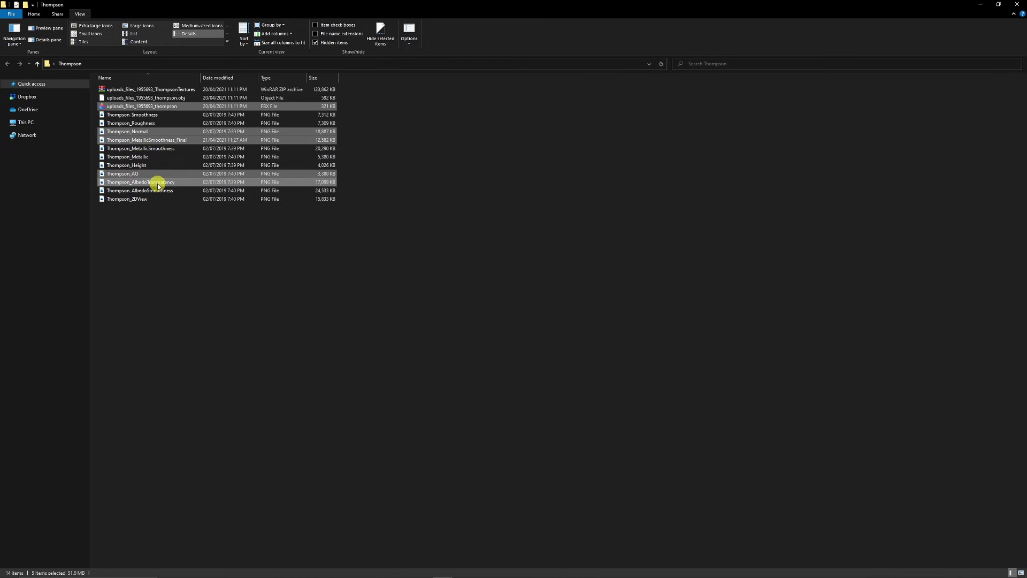
right_click(153, 184)
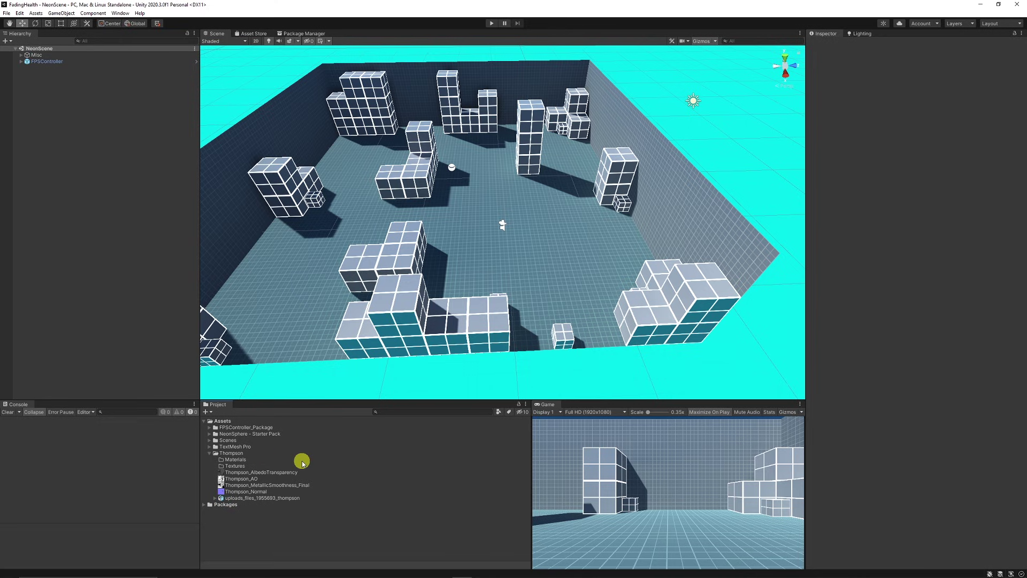
Select the imported Thompson model, widen the inspector and enlarge its preview to view the gun from its other side.
left_click(270, 498)
left_click_drag(915, 507, 905, 269)
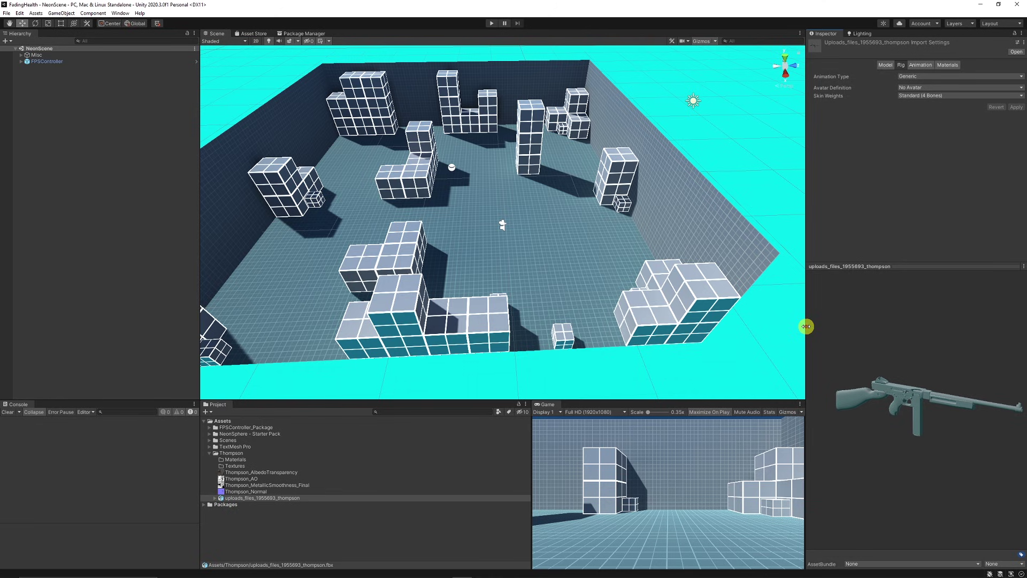
left_click_drag(807, 327, 711, 328)
left_click_drag(792, 385, 607, 394)
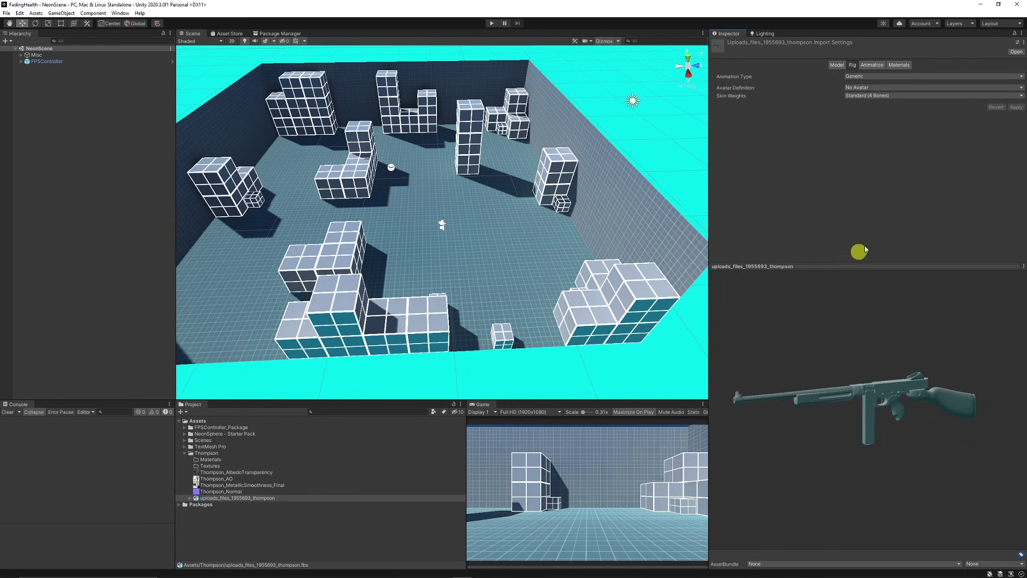
Enable Generate Lightmap UVs in the Thompson model's import settings and apply the change.
left_click(837, 64)
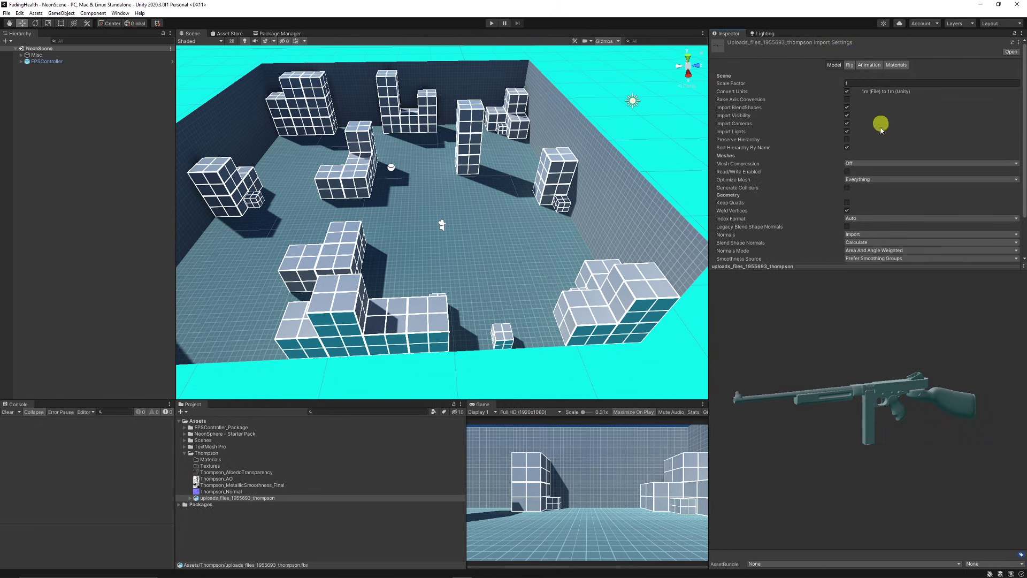
scroll(838, 193, "down", 3)
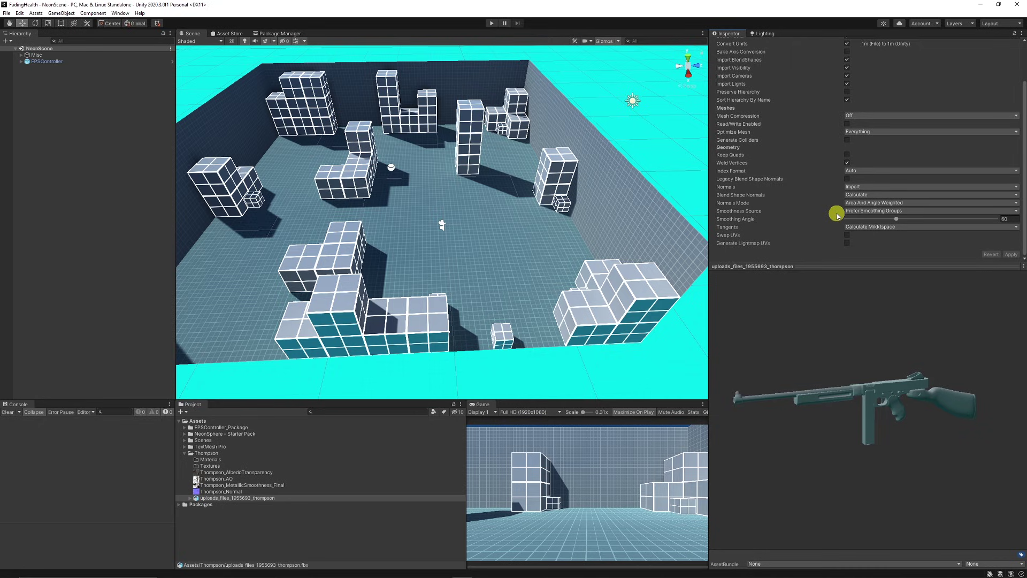
left_click(847, 243)
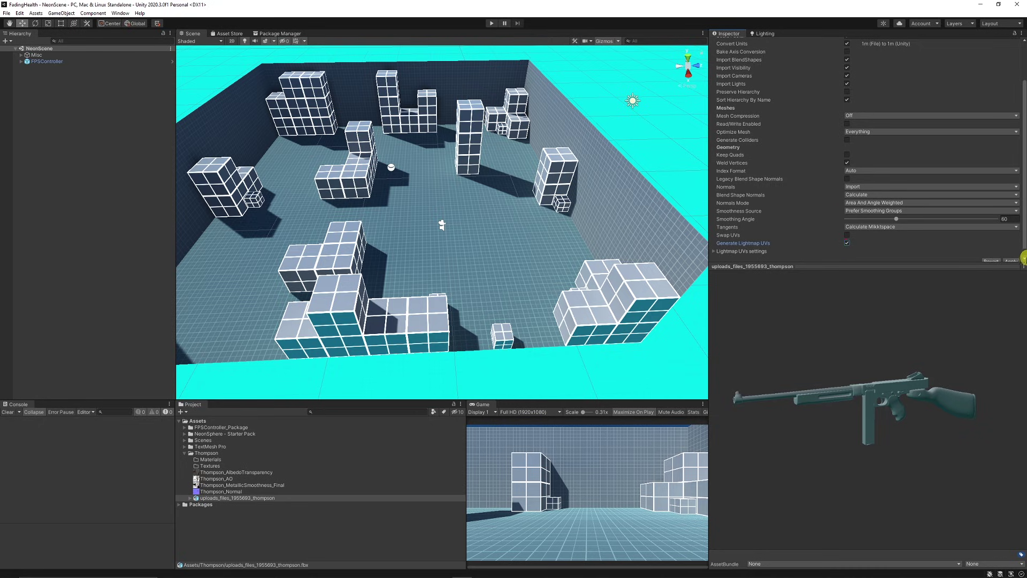
left_click(1012, 255)
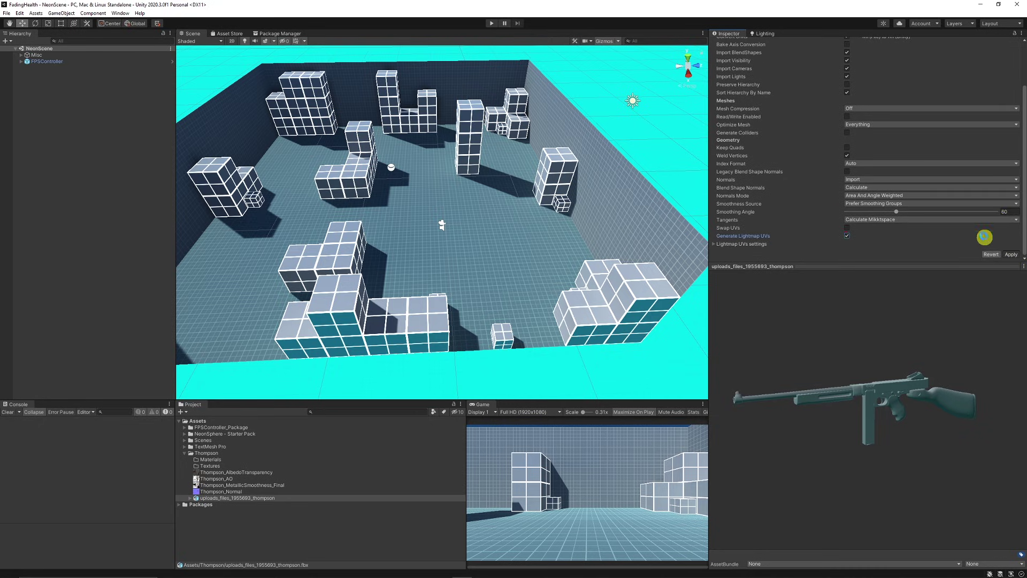
Set the Thompson model's rig Animation Type to None, turn off Import Animation, and apply the settings.
left_click(853, 65)
left_click(862, 76)
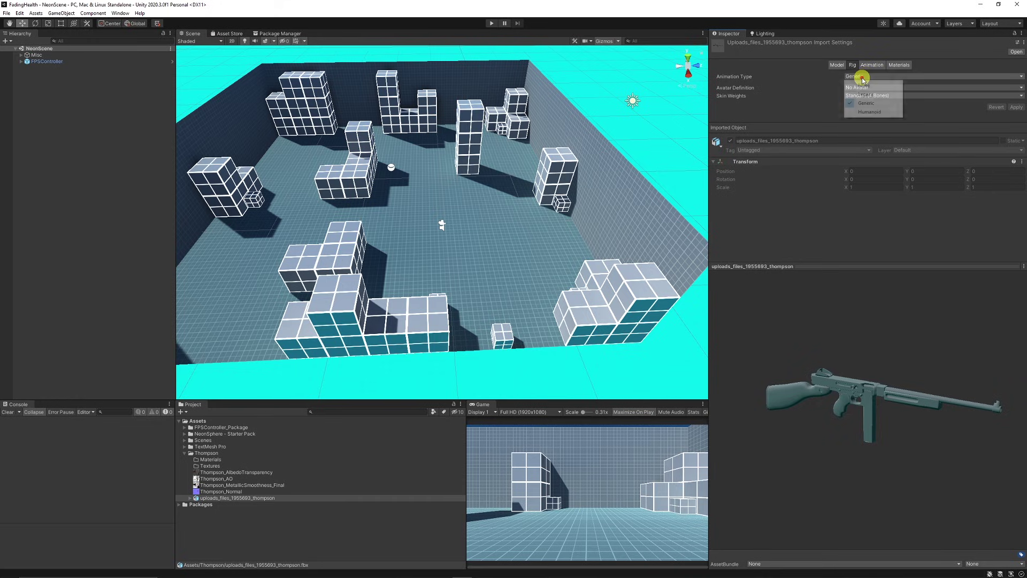
left_click(861, 84)
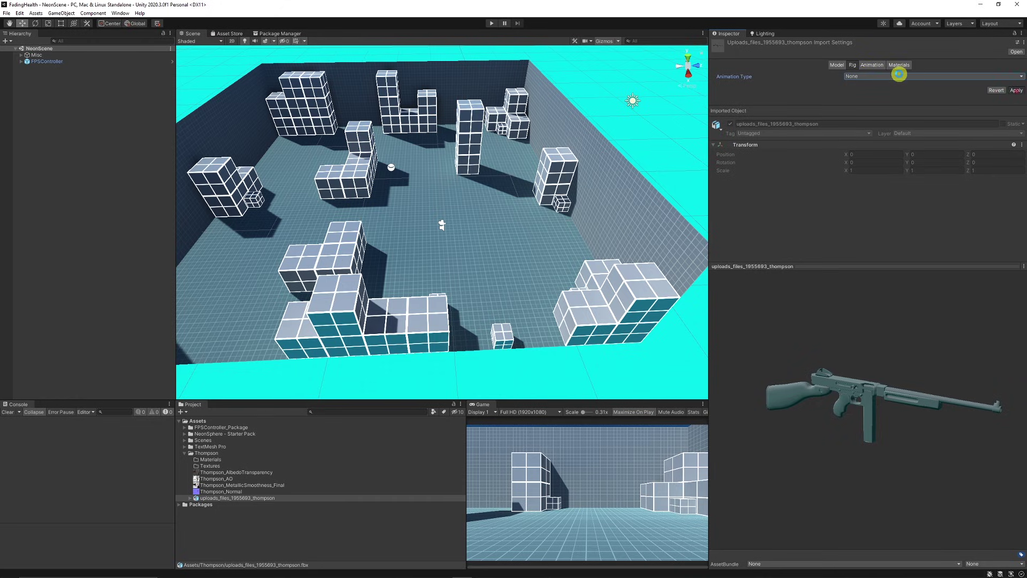
left_click(872, 65)
left_click(848, 84)
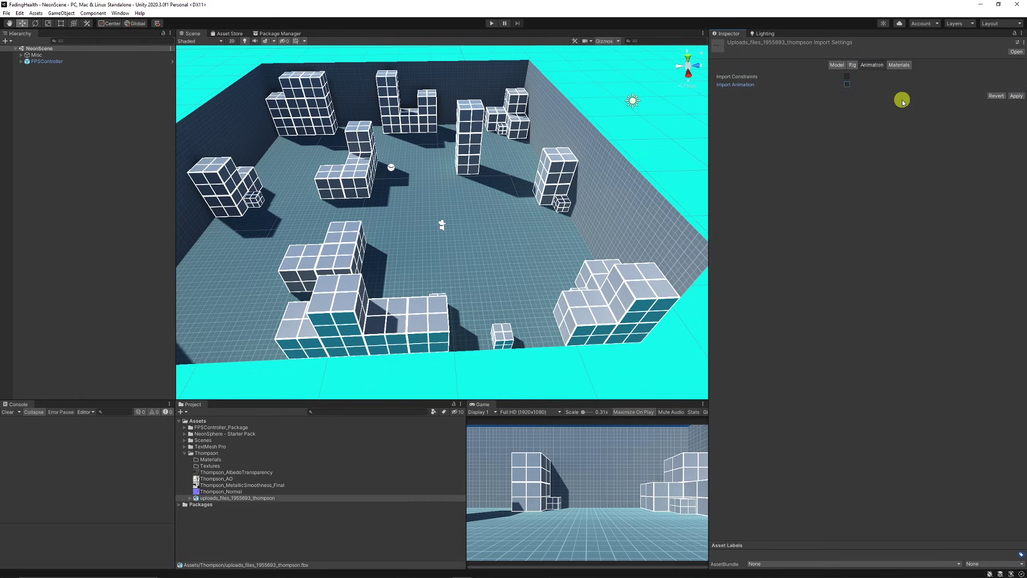
left_click(1011, 96)
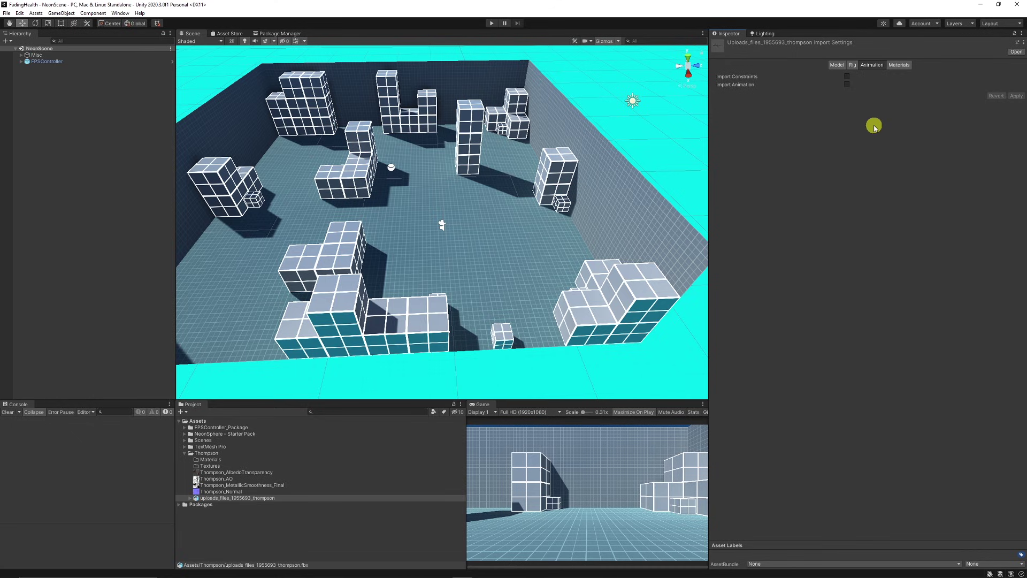
Extract the Thompson model's embedded materials into the Materials folder.
left_click(898, 65)
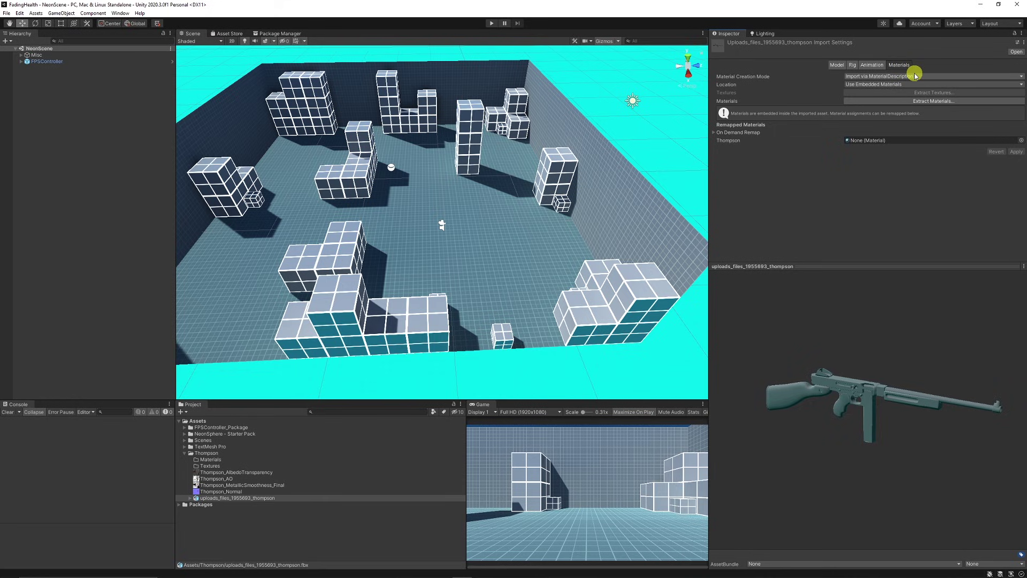
left_click(927, 103)
left_click(116, 77)
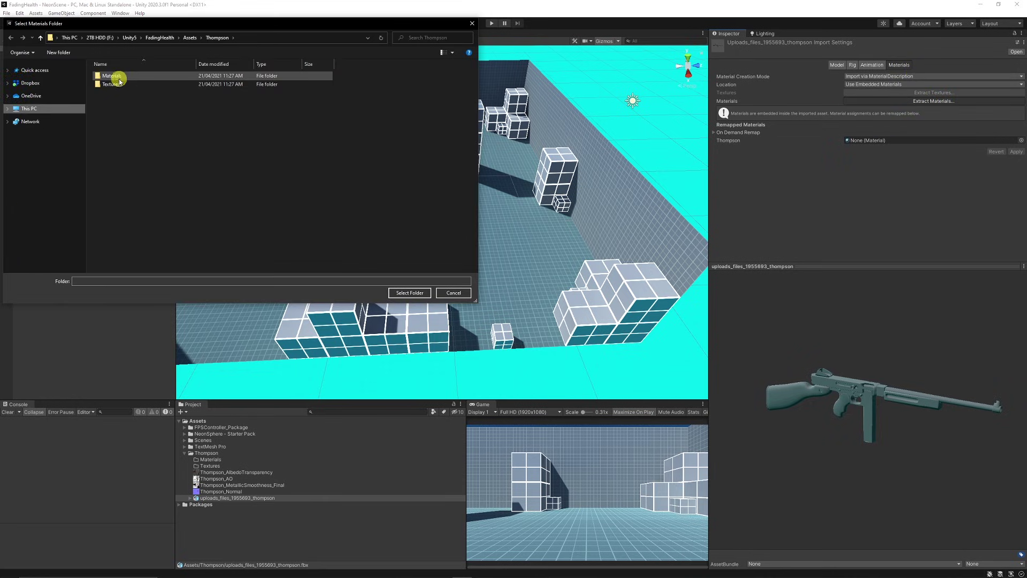
left_click(409, 292)
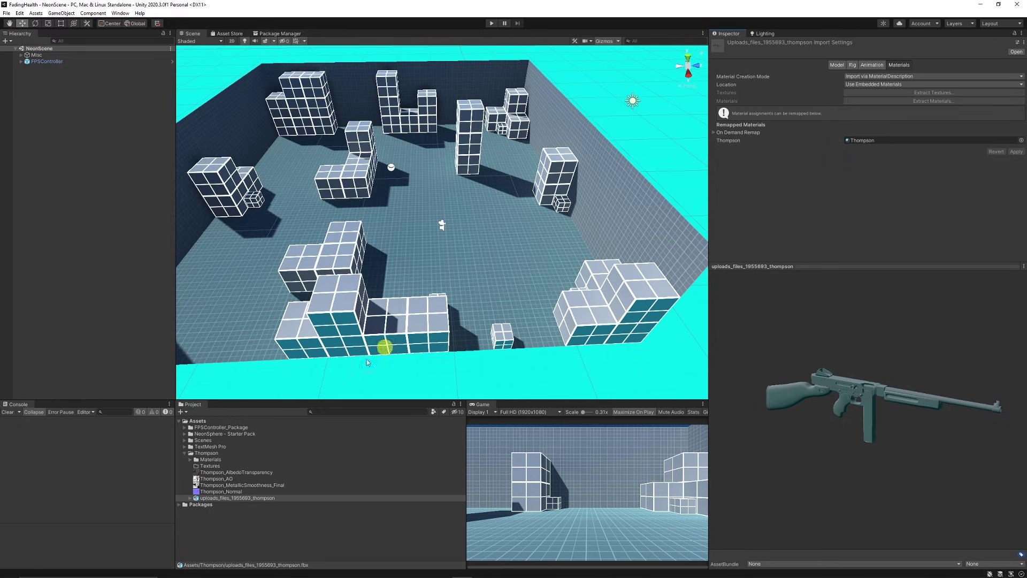
Assign the AlbedoTransparency, AO and Normal textures to the Thompson material's albedo, occlusion and normal map slots, fixing the normal texture's type.
left_click(191, 459)
left_click(219, 466)
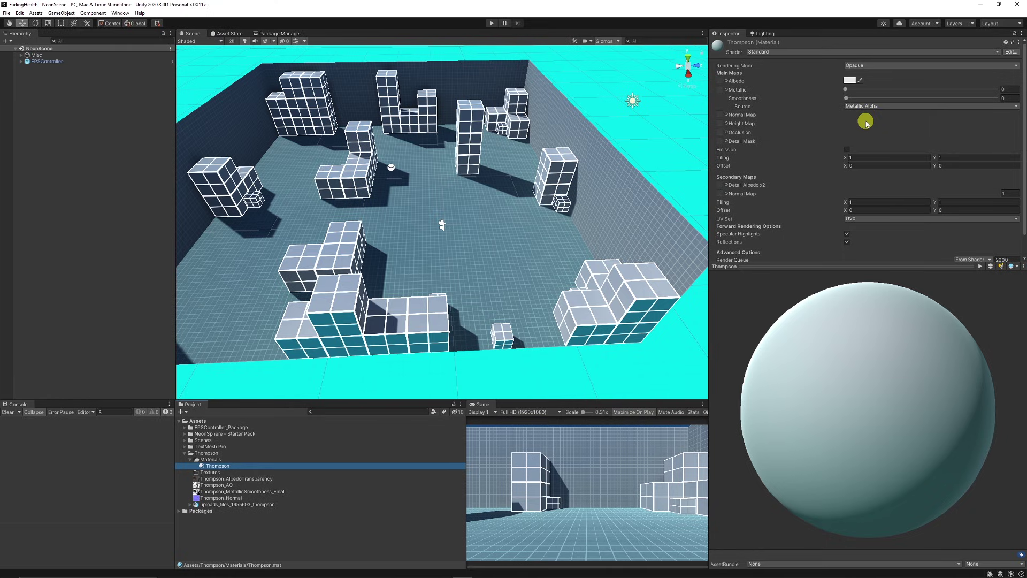
left_click_drag(259, 477, 720, 82)
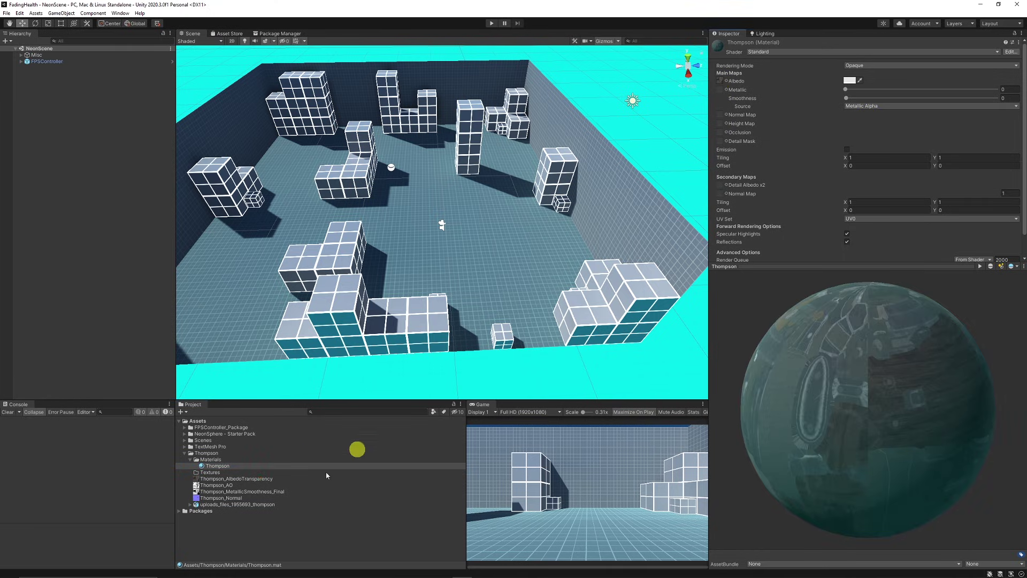
left_click_drag(223, 488, 720, 114)
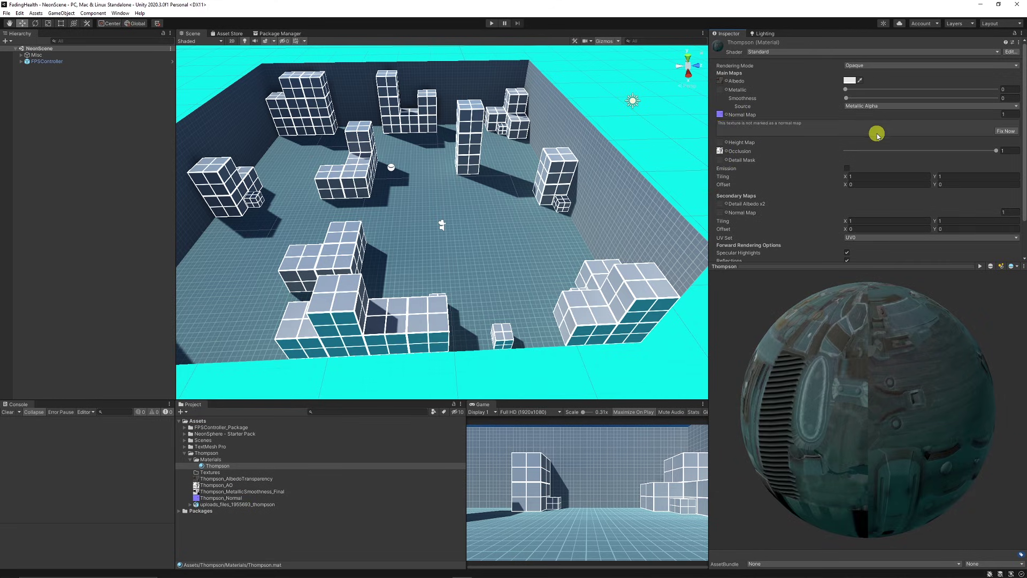
left_click(1008, 130)
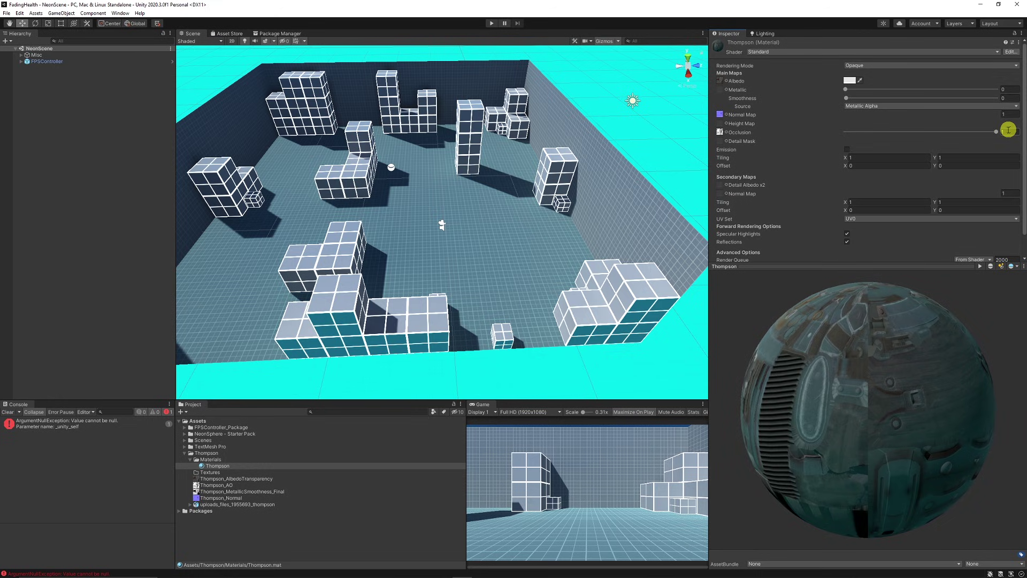
Assign the Thompson_MetallicSmoothness_Final texture to the Thompson material's metallic slot.
left_click_drag(256, 491, 719, 90)
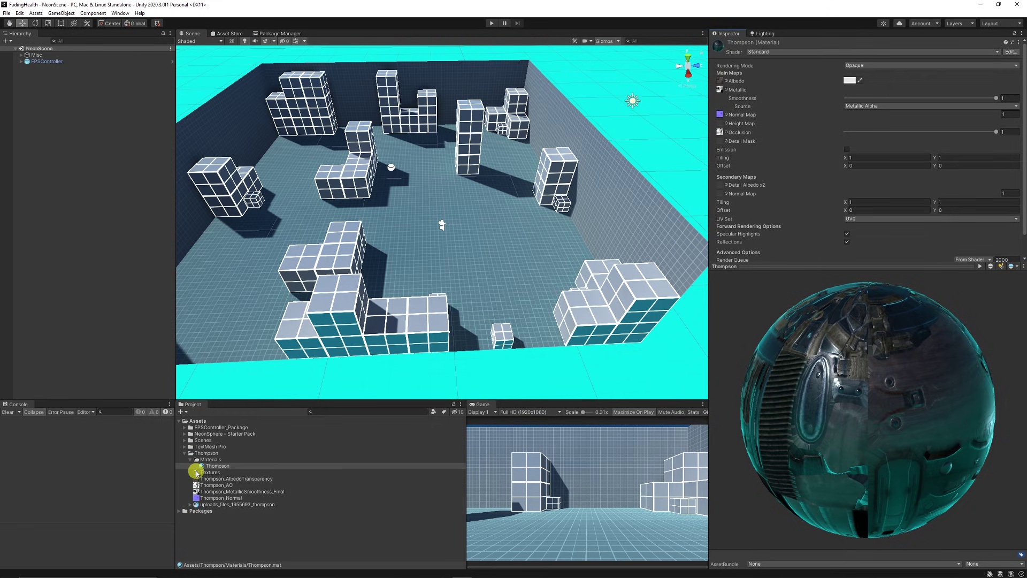
Move the Thompson textures into the Textures folder and place the Thompson model in the scene.
left_click(227, 479)
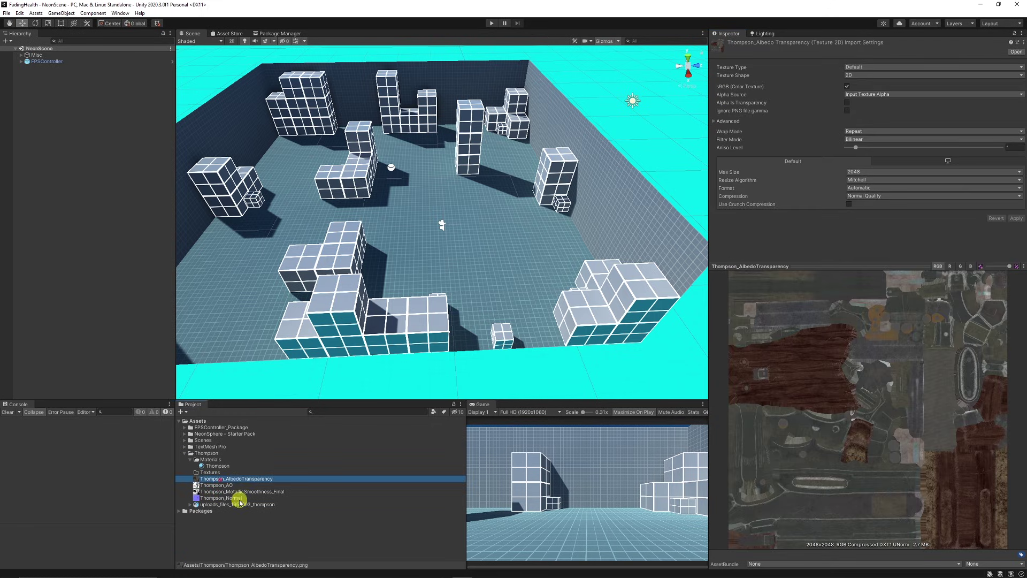
left_click(223, 491, "shift")
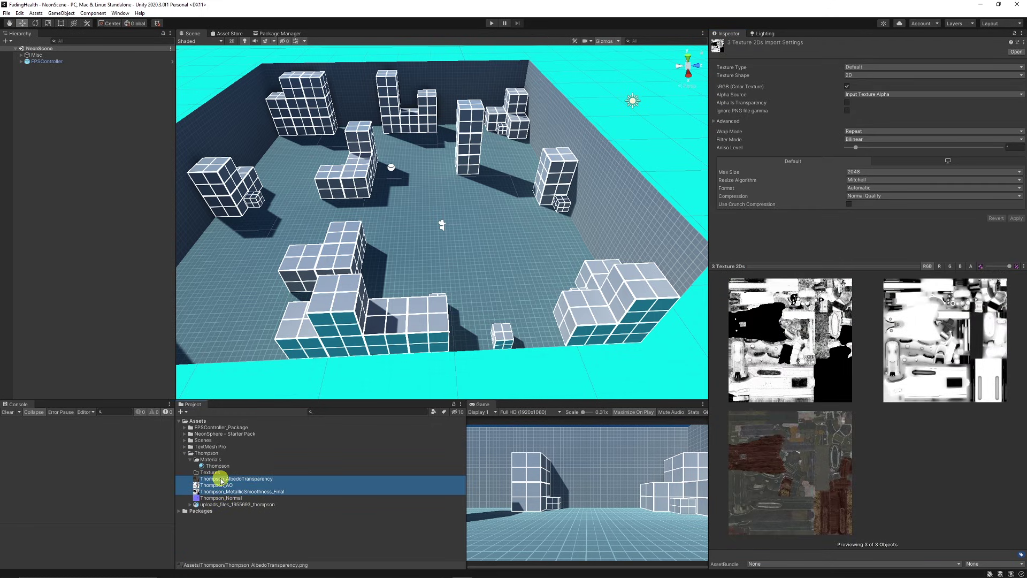
left_click_drag(220, 464, 470, 213)
left_click(238, 472)
Rotate the scene's Directional Light and inspect the lit gun close up in a maximized Scene view.
scroll(483, 223, "up", 6)
key("e")
key("shift+space")
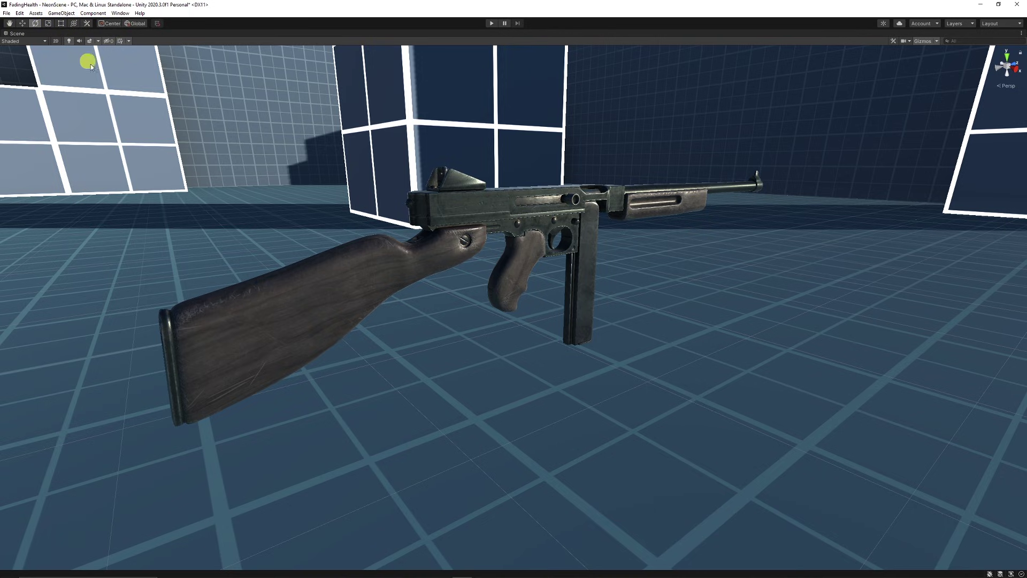
mouse_move(495, 246)
left_mouse_down("alt")
mouse_move(488, 236)
mouse_move(525, 236)
mouse_move(482, 236)
left_mouse_up("alt")
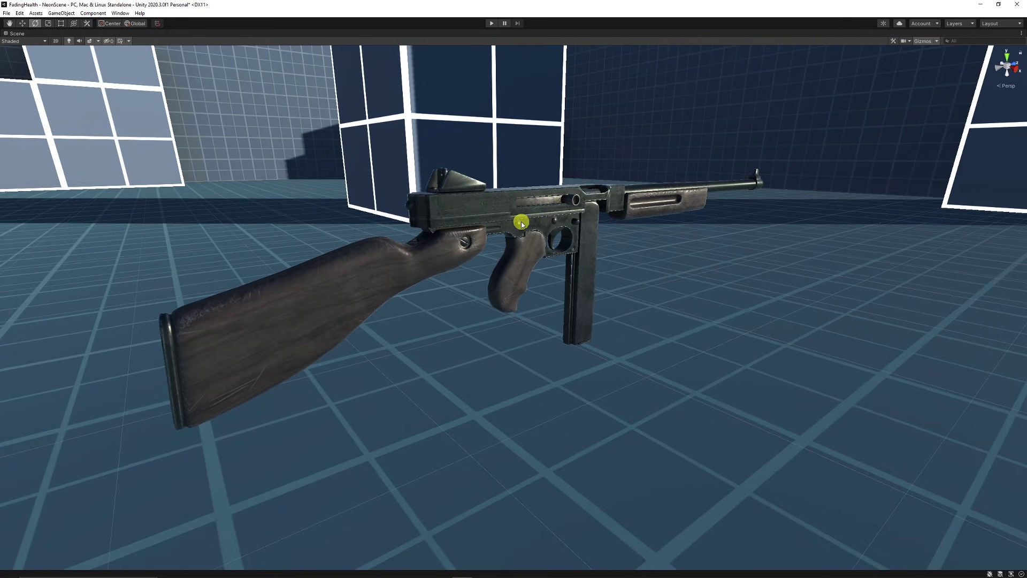
key("shift+space")
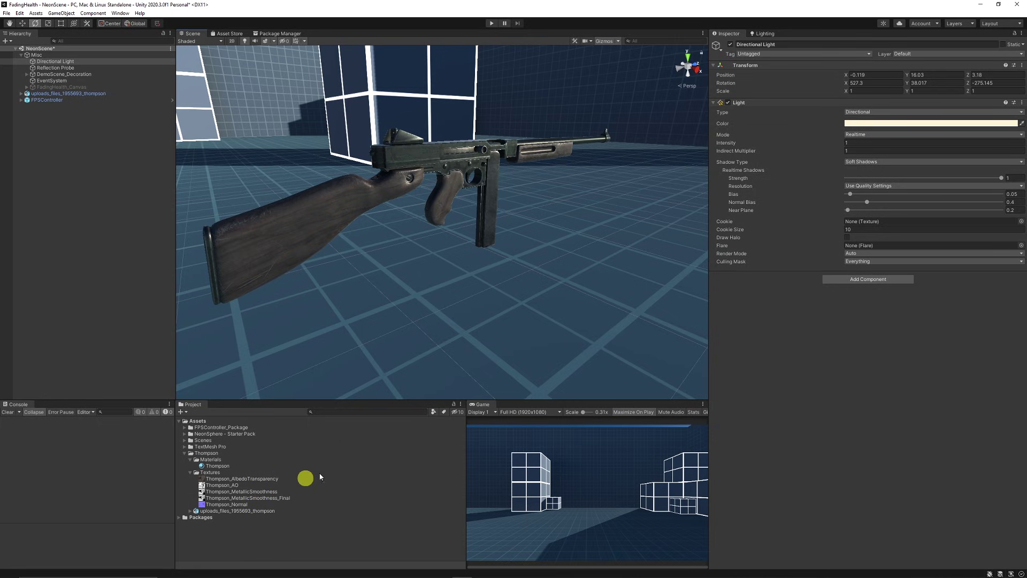
Review the Thompson material's settings and collapse the Materials folder.
left_click(219, 465)
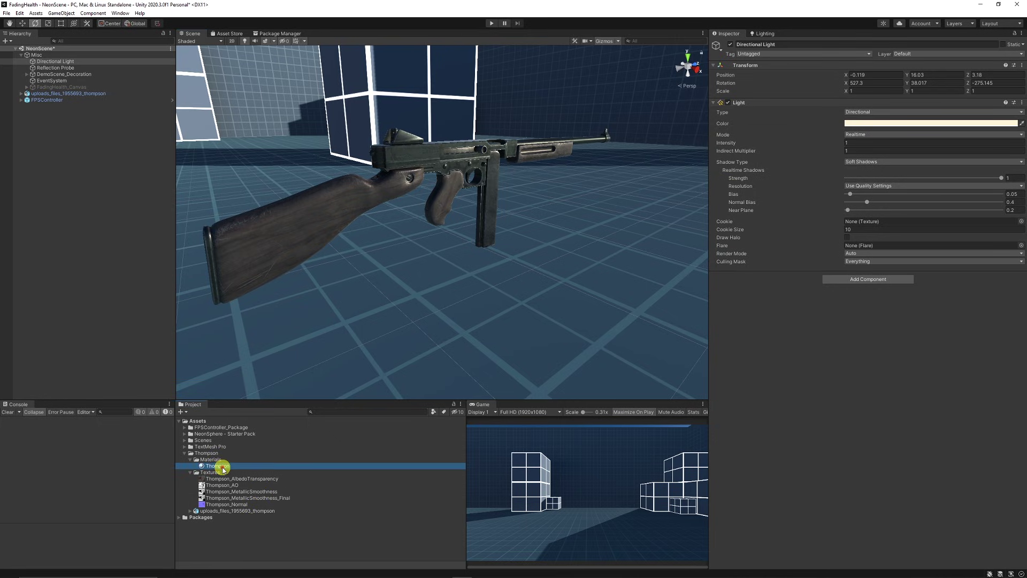
left_click(190, 460)
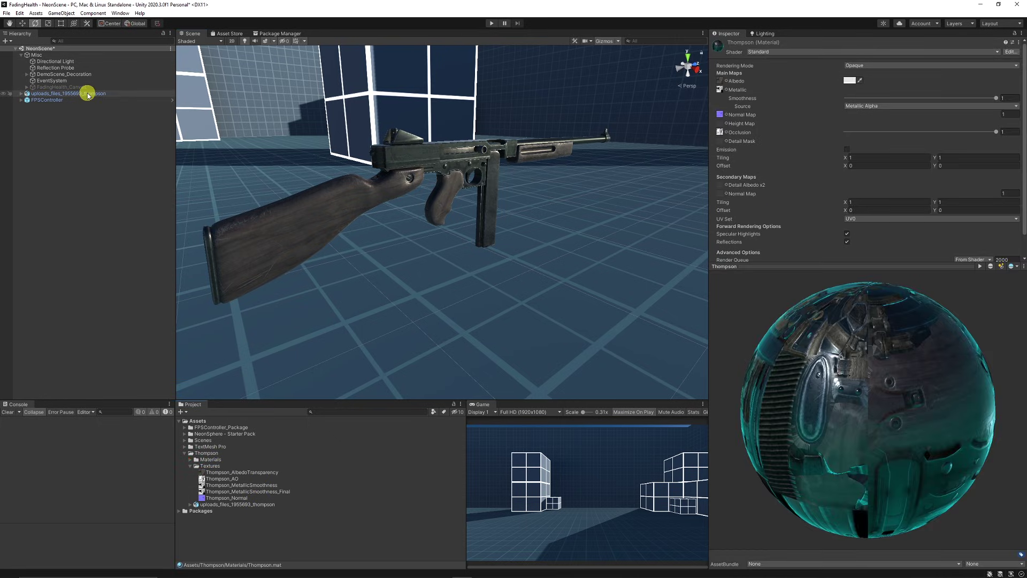
Try to scale the placed Thompson gun uniformly in the scene with the Scale tool.
left_click(87, 94)
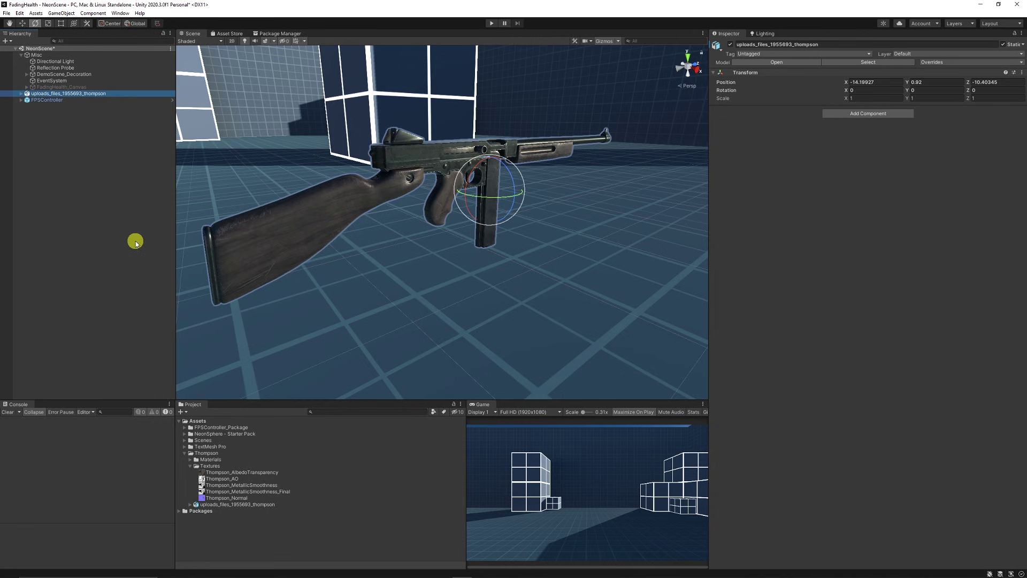
scroll(408, 197, "down", 10)
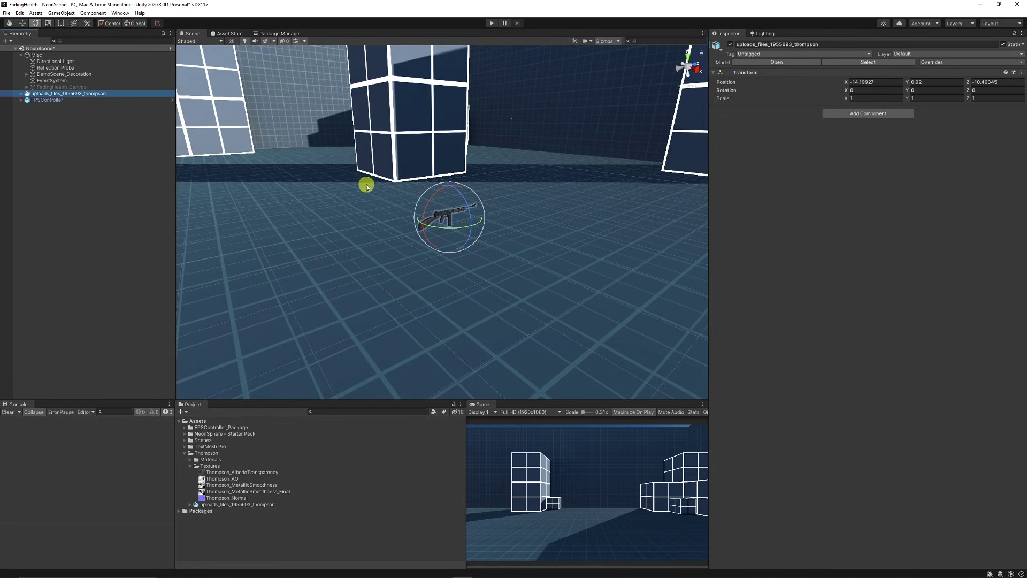
left_click_drag(552, 142, 475, 137, "alt")
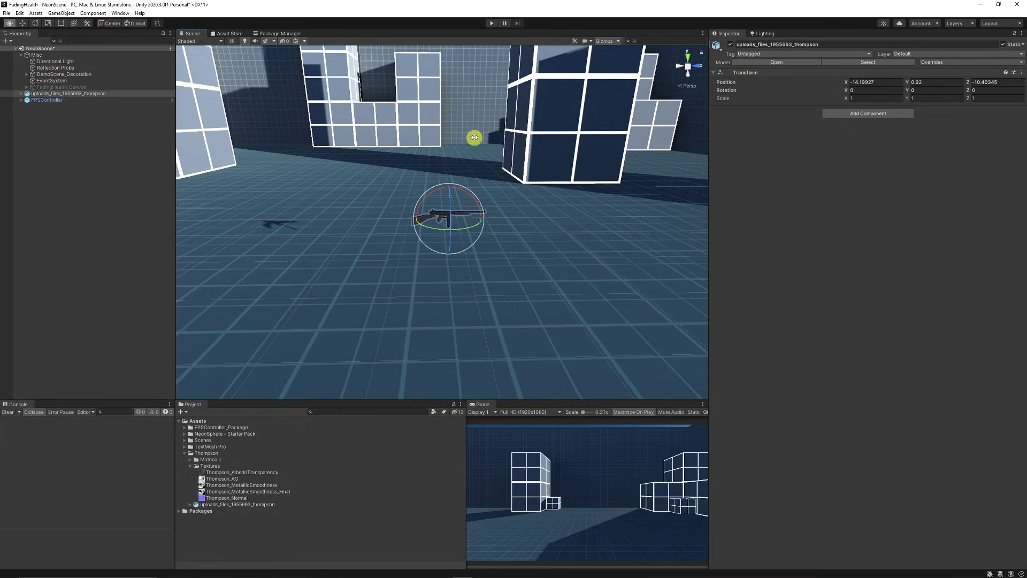
left_click(65, 94)
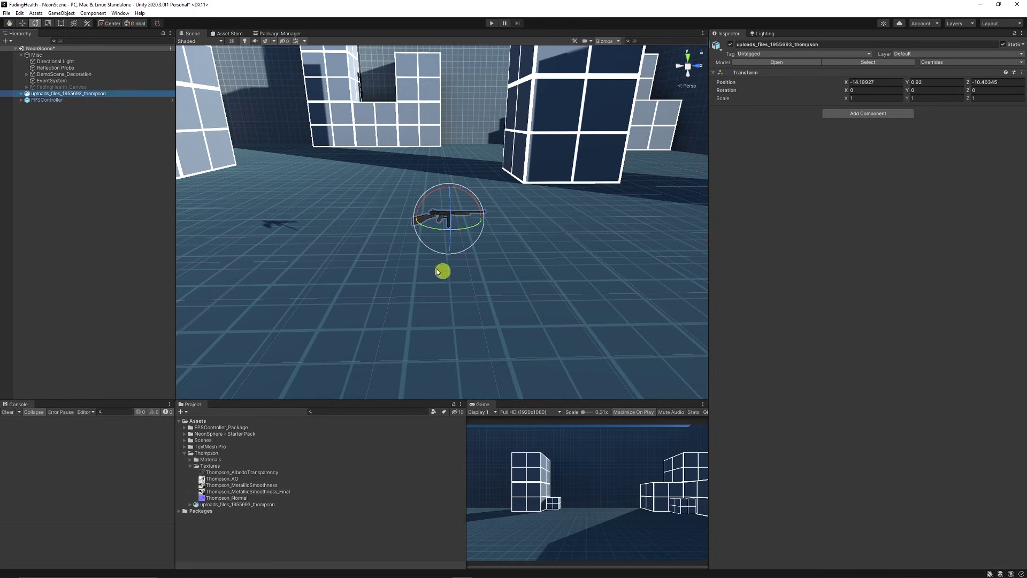
scroll(441, 186, "up", 5)
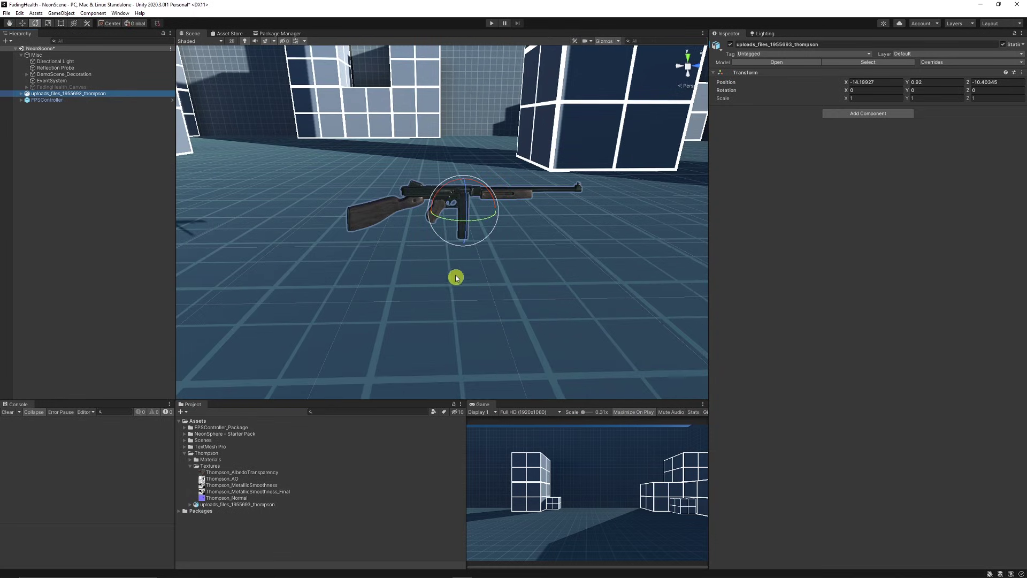
left_click(49, 24)
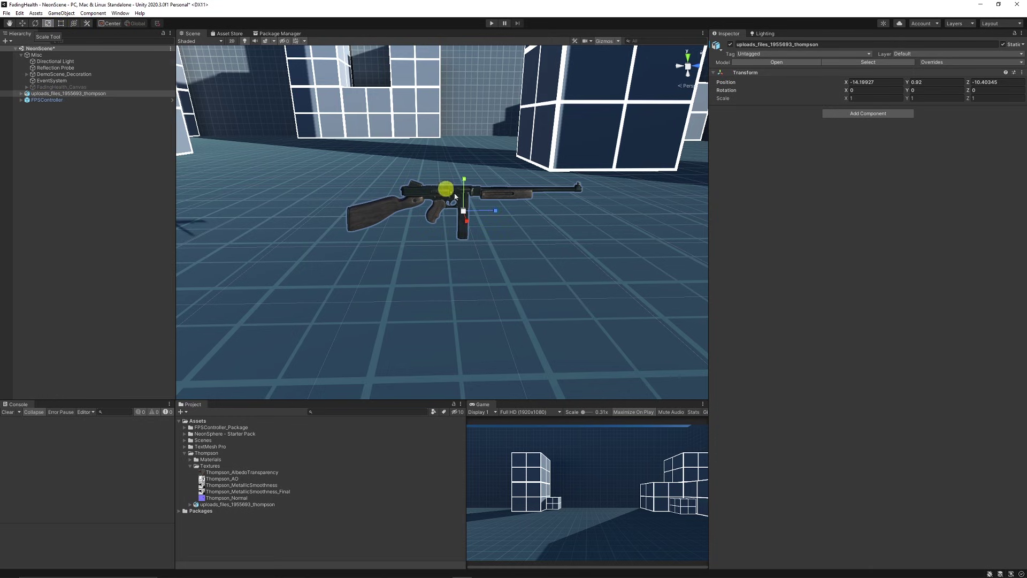
left_click_drag(464, 211, 517, 231)
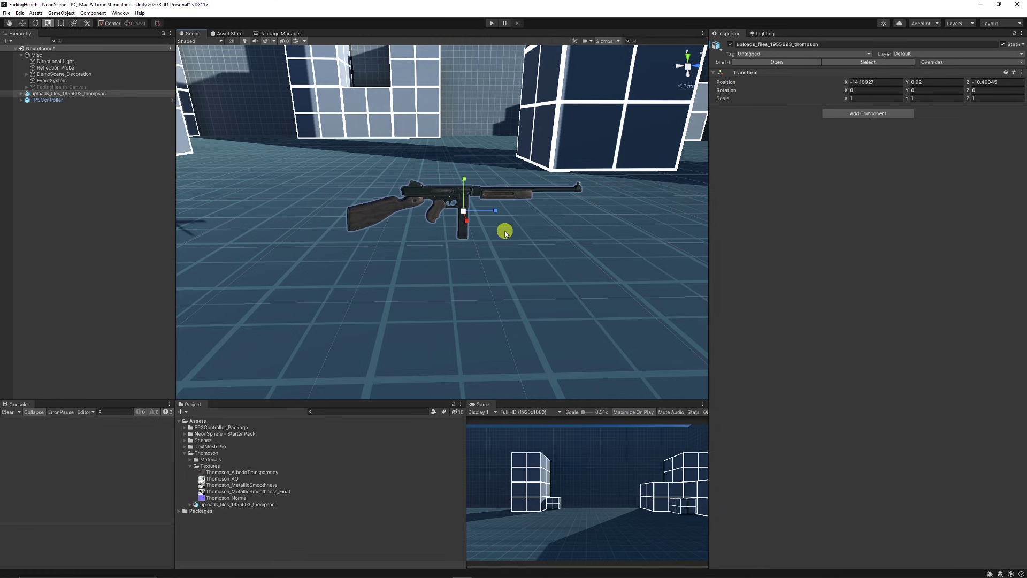